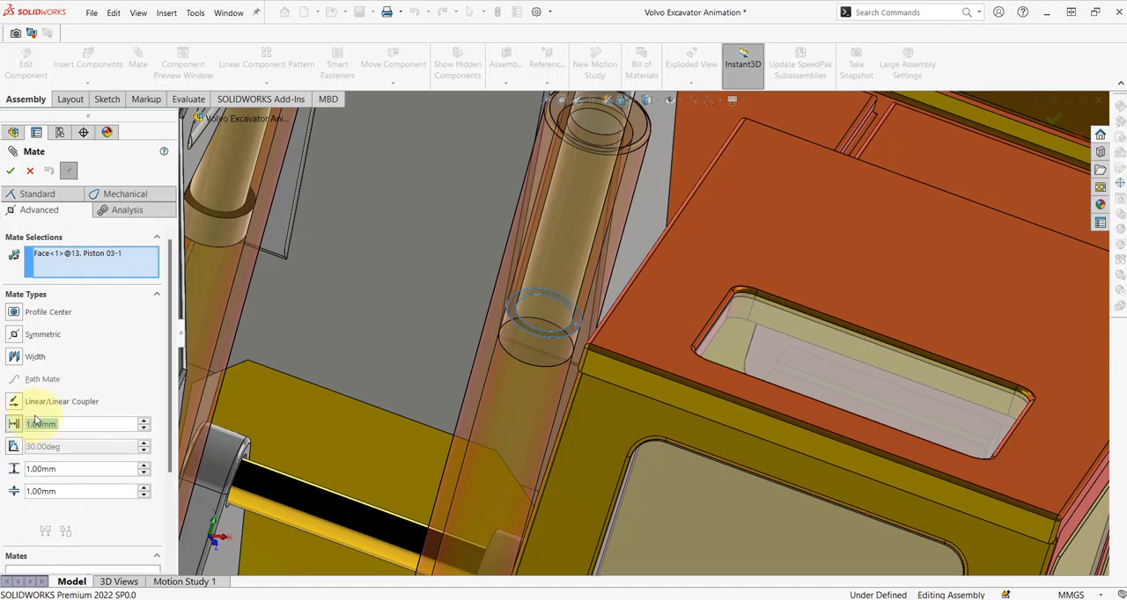
# Pair the Piston 03 face with the inner end face of Hydraulic Cylinder 03 and set the mate distance to 600 mm.
pyautogui.scroll(5, 586, 263)
pyautogui.moveTo(591, 267); pyautogui.dragTo(567, 264, button='middle')
pyautogui.scroll(-6, 946, 222)
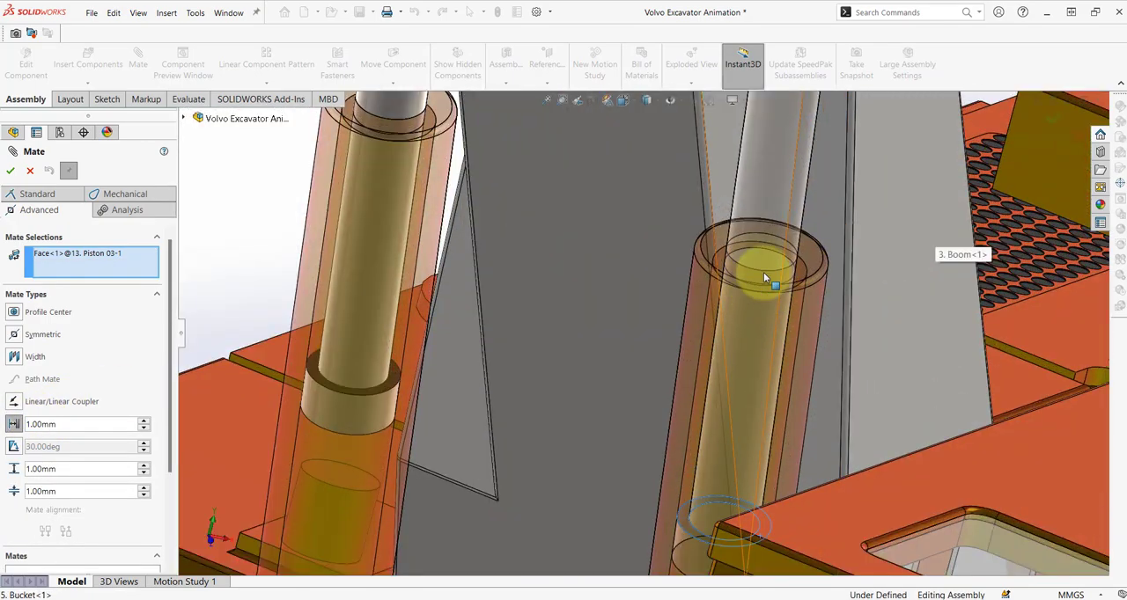
pyautogui.rightClick(804, 268)
pyautogui.click(836, 322)
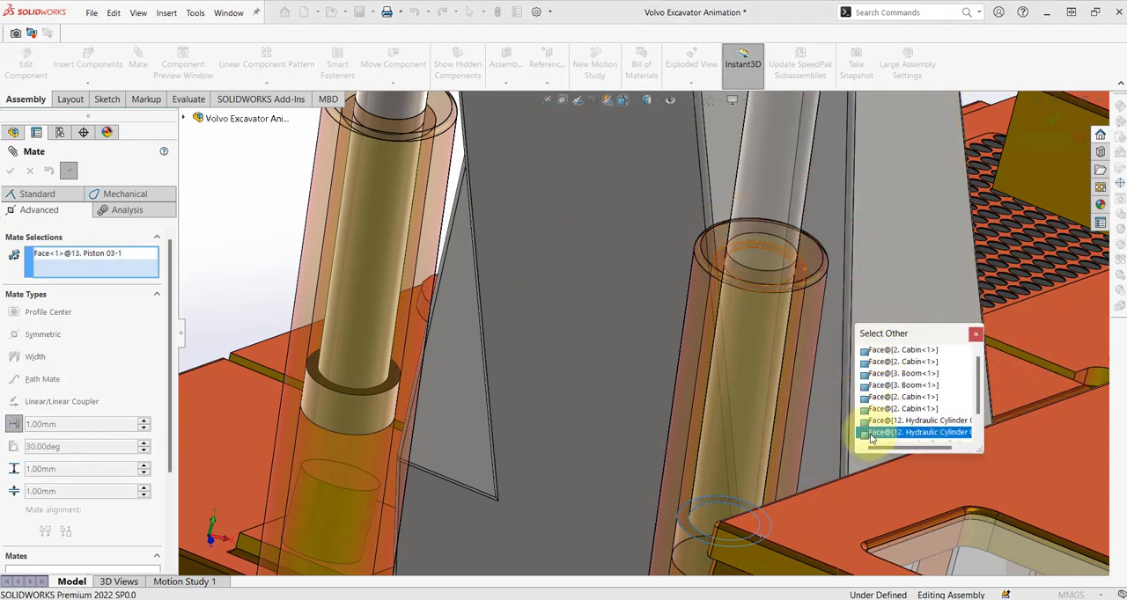
pyautogui.click(906, 432)
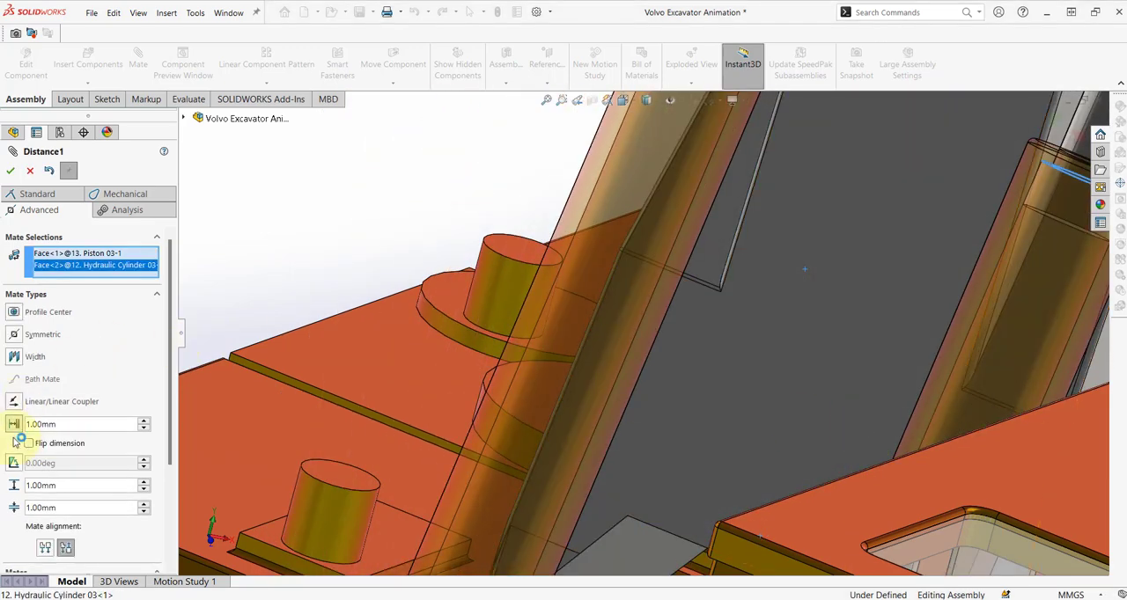
pyautogui.write('600')
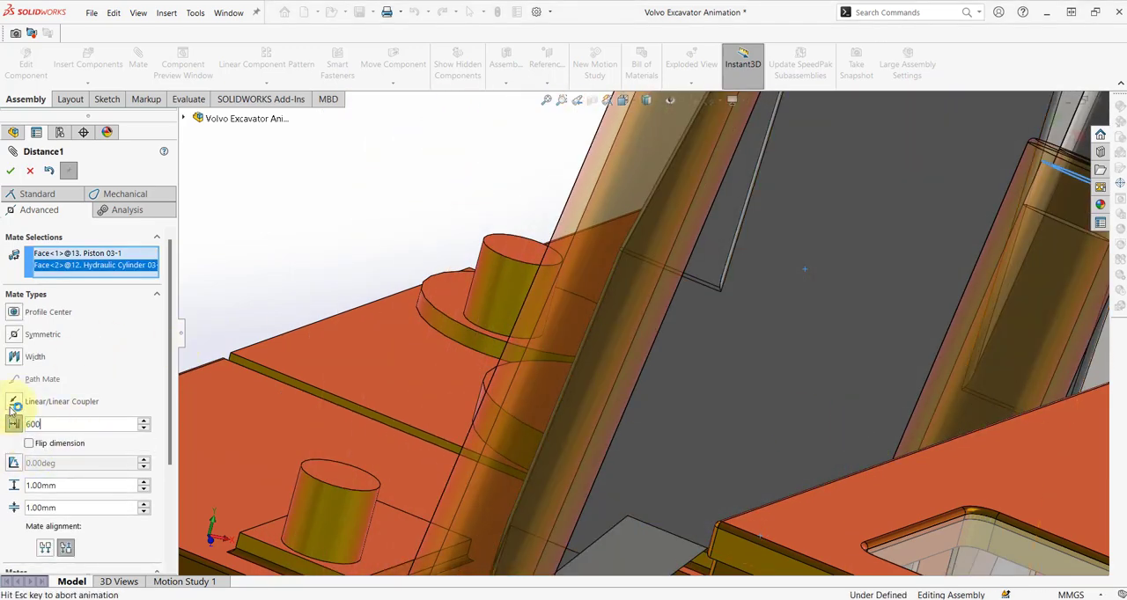
pyautogui.press('Return')
# Limit the Piston 03 distance mate to a maximum of 900 mm and a minimum of 1 mm, and finish mating.
pyautogui.doubleClick(82, 484)
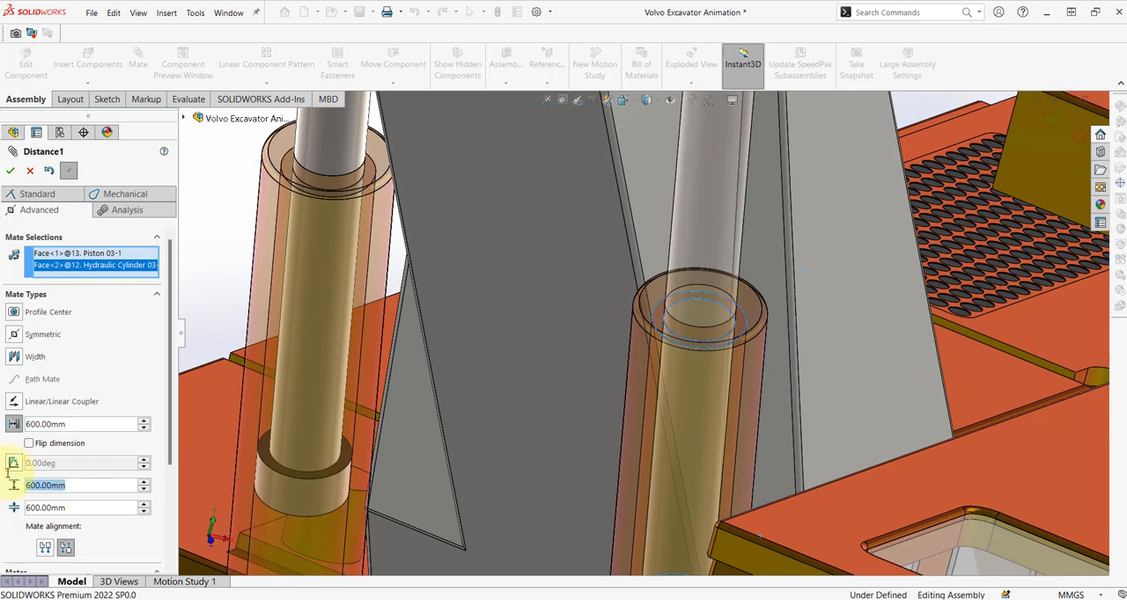
pyautogui.write('900')
pyautogui.press('Tab')
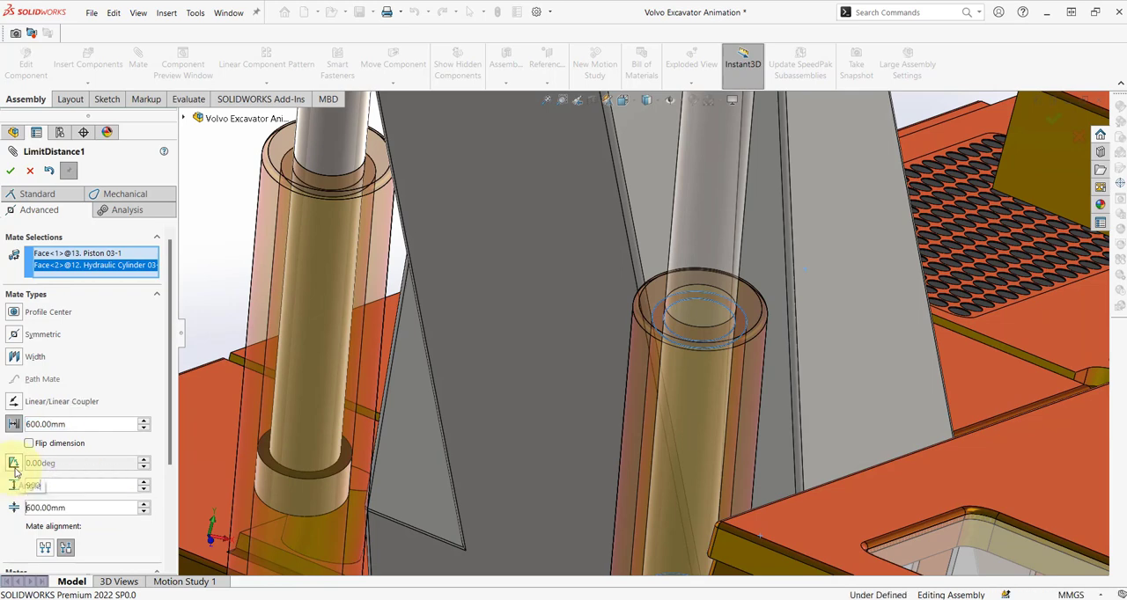
pyautogui.write('1')
pyautogui.press('Return')
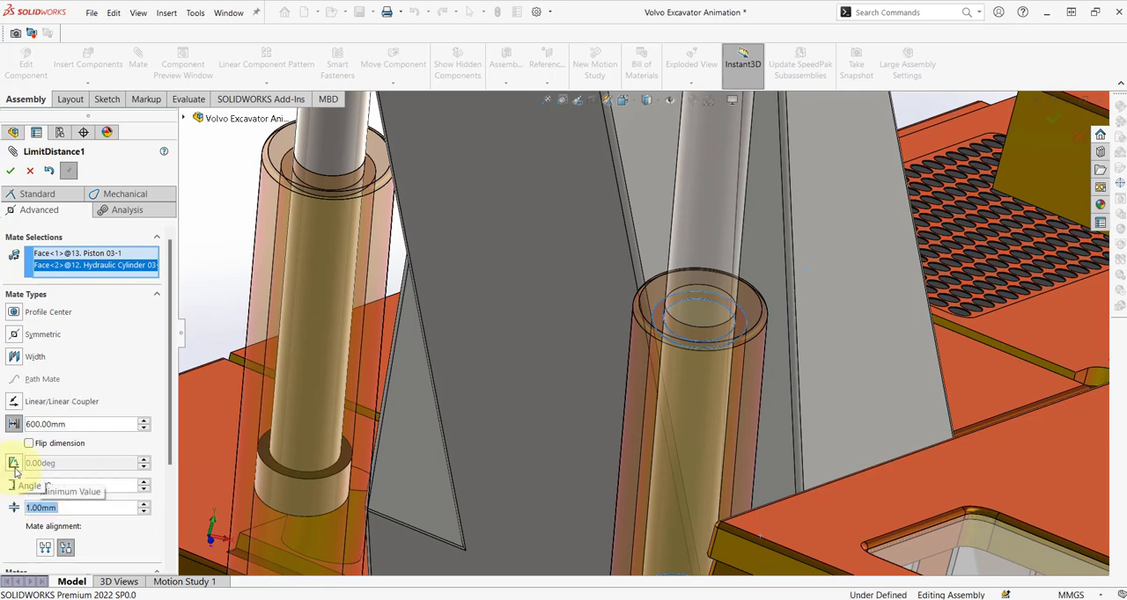
pyautogui.click(10, 172)
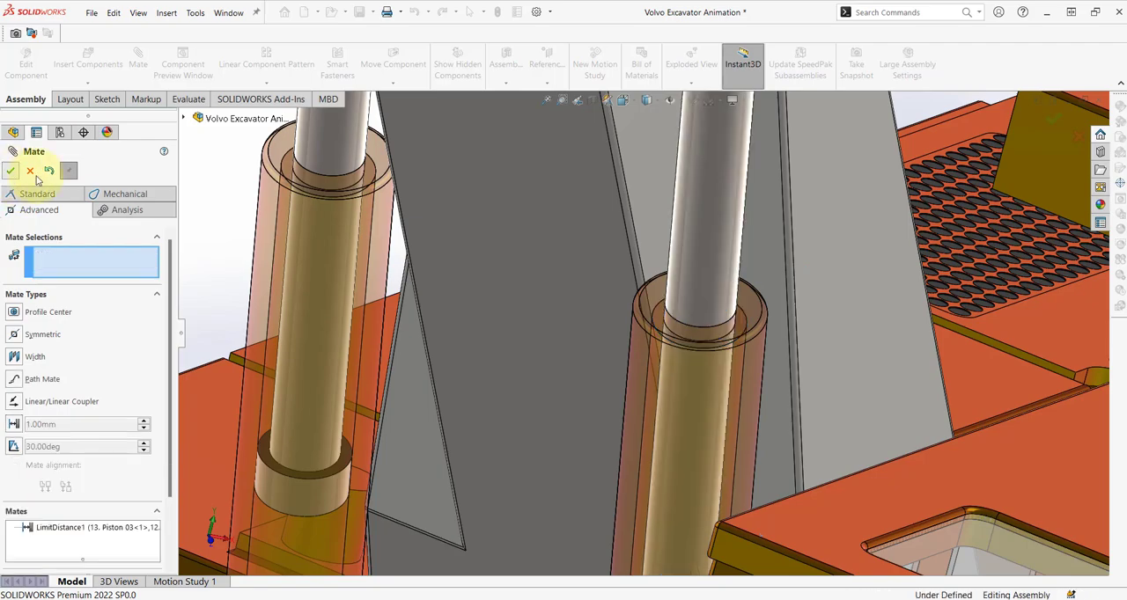
pyautogui.click(9, 172)
# Make Hydraulic Cylinder 02 above the boom transparent.
pyautogui.scroll(10, 514, 273)
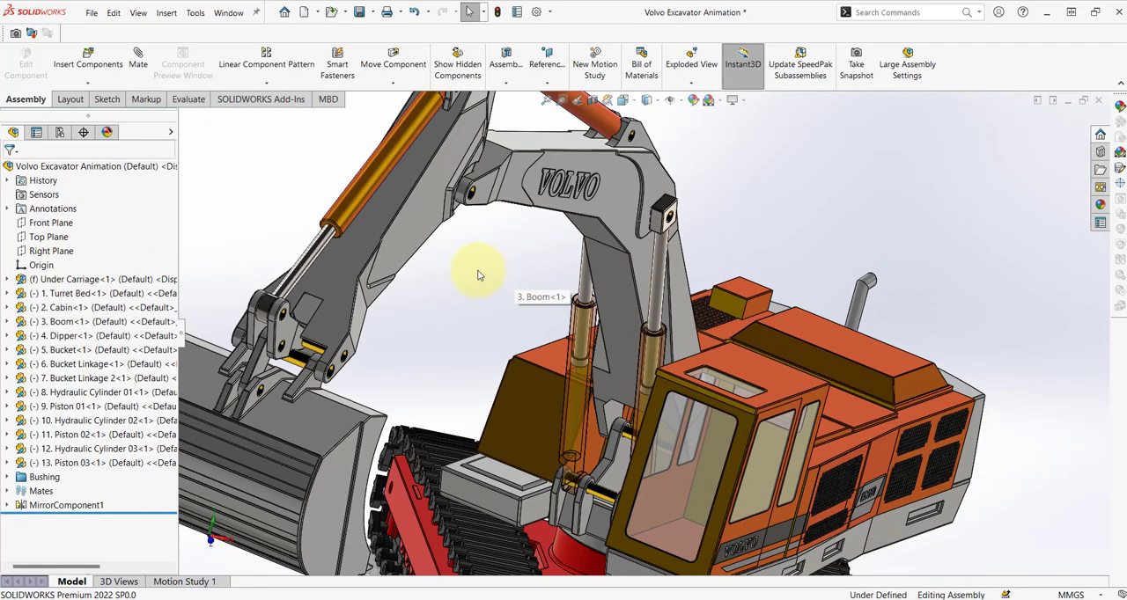
pyautogui.scroll(-5, 450, 246)
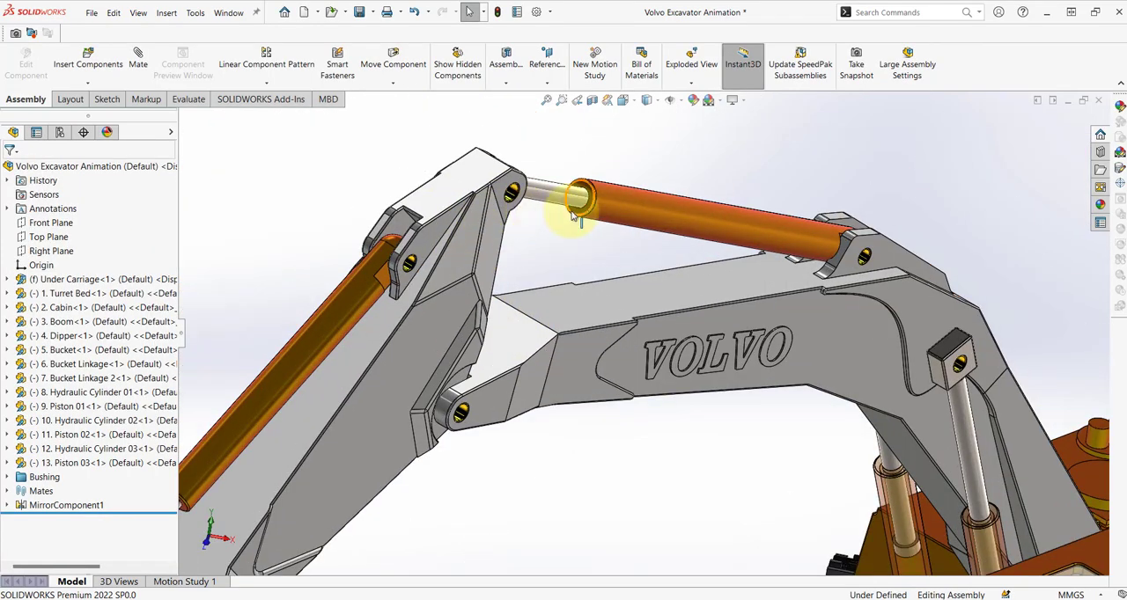
pyautogui.click(709, 216)
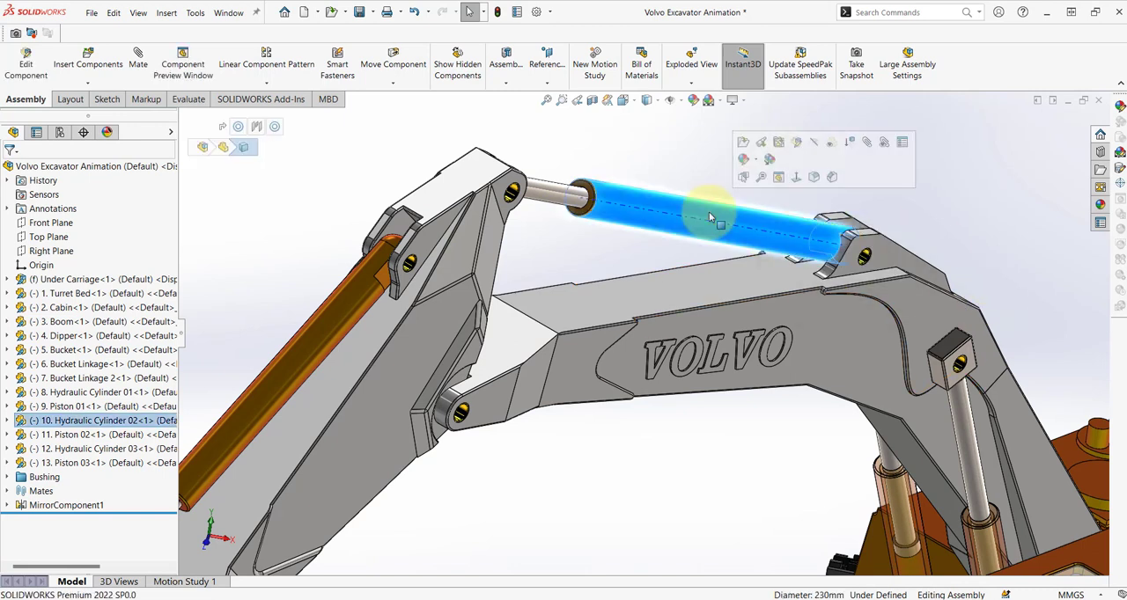
pyautogui.click(830, 143)
# Start a new mate, clear the preselected face, and select the ring-shaped shoulder face of Piston 02's head.
pyautogui.press('s')
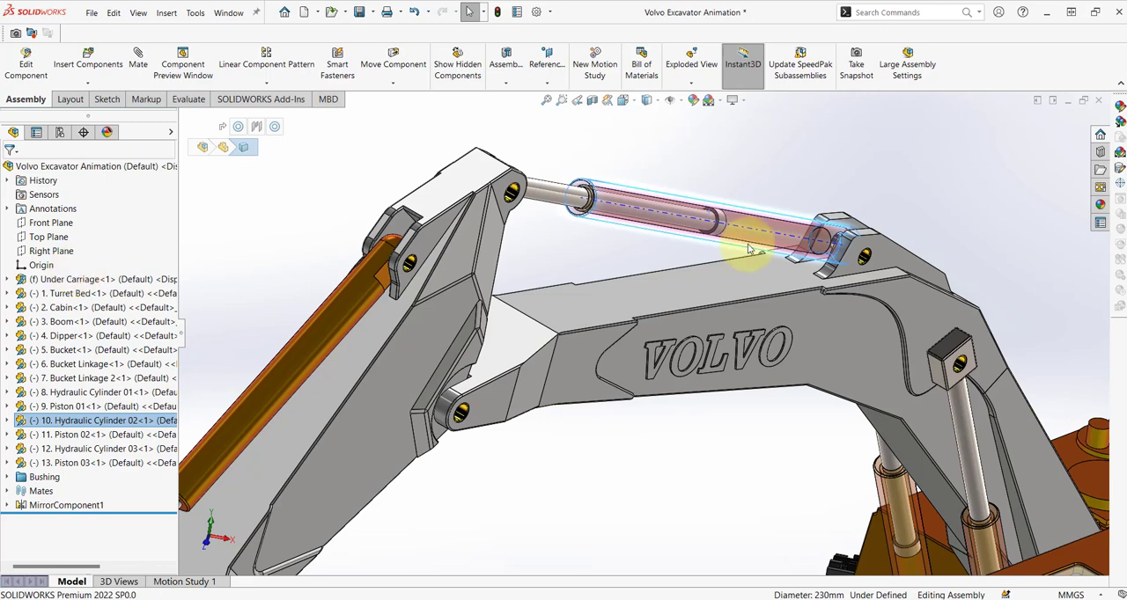
pyautogui.press('m')
pyautogui.click(110, 255)
pyautogui.press('Delete')
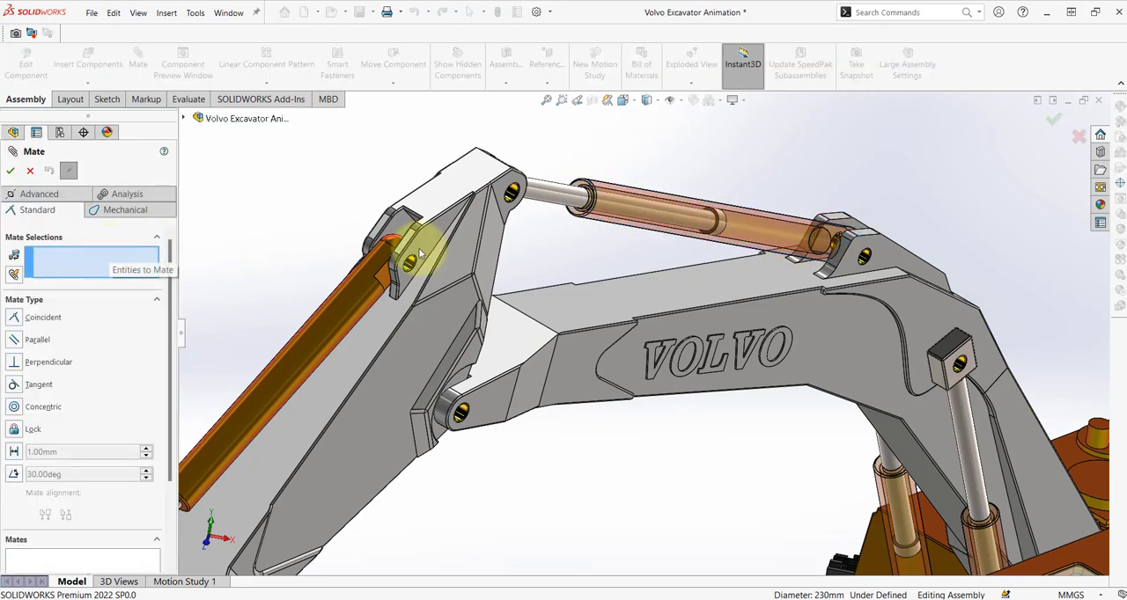
pyautogui.scroll(-8, 715, 231)
pyautogui.click(715, 245)
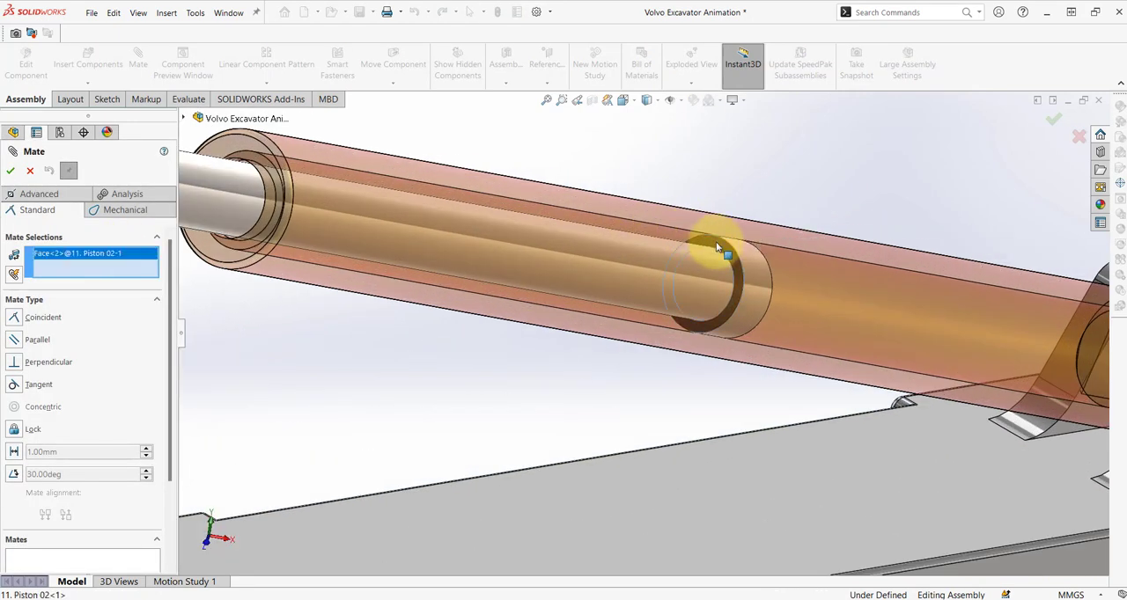
# Add the hidden inner end face at the rod end of Hydraulic Cylinder 02 as the second mate face.
pyautogui.scroll(5, 534, 255)
pyautogui.scroll(-5, 460, 259)
pyautogui.scroll(-4, 528, 280)
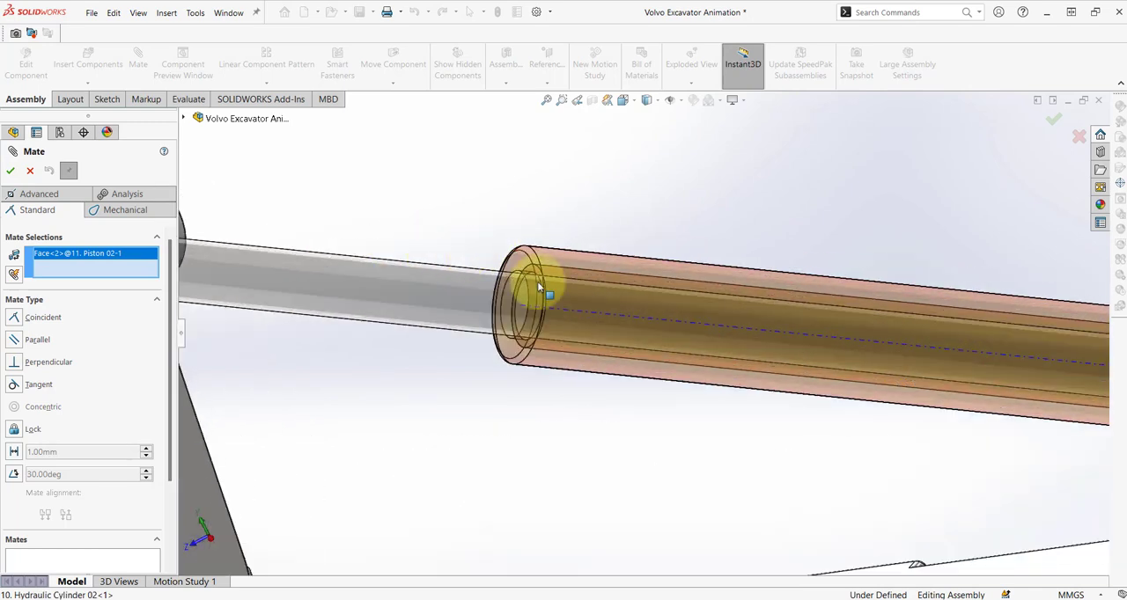
pyautogui.rightClick(526, 268)
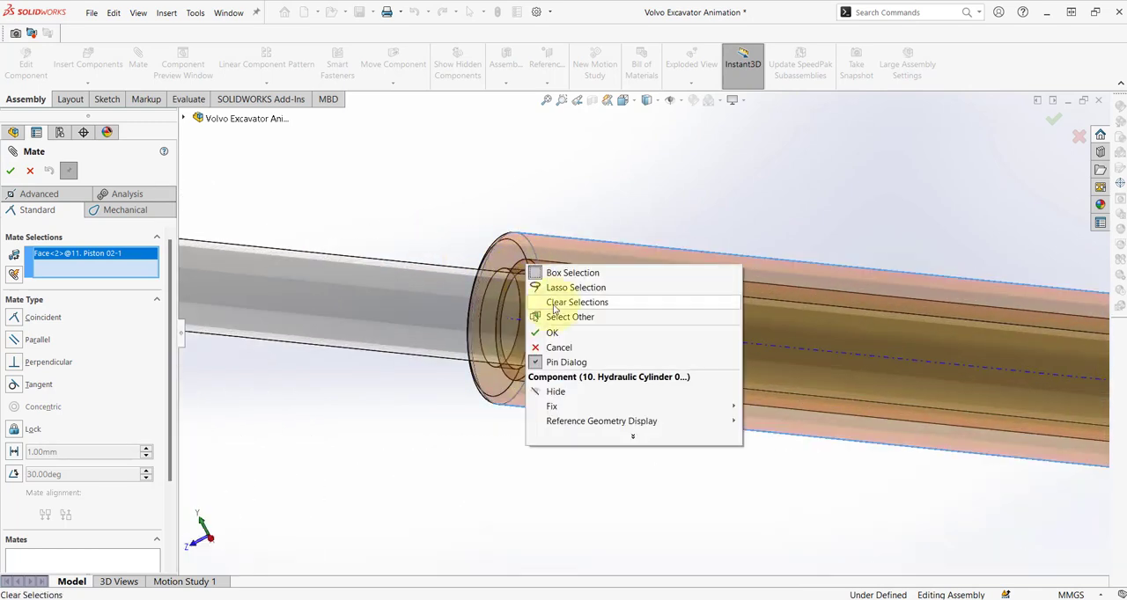
pyautogui.click(556, 318)
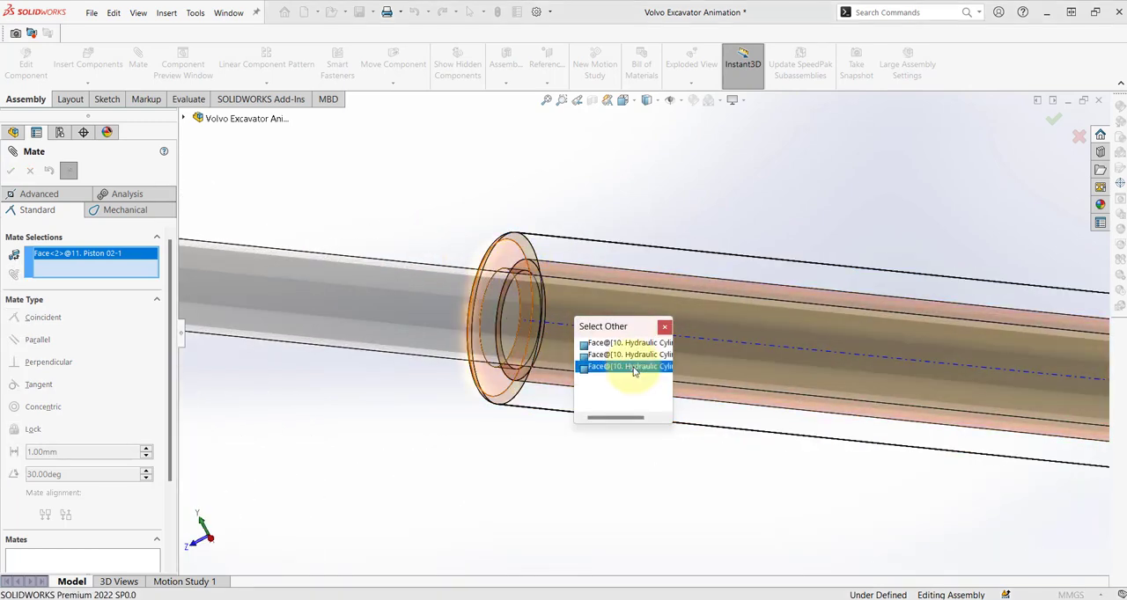
pyautogui.click(630, 354)
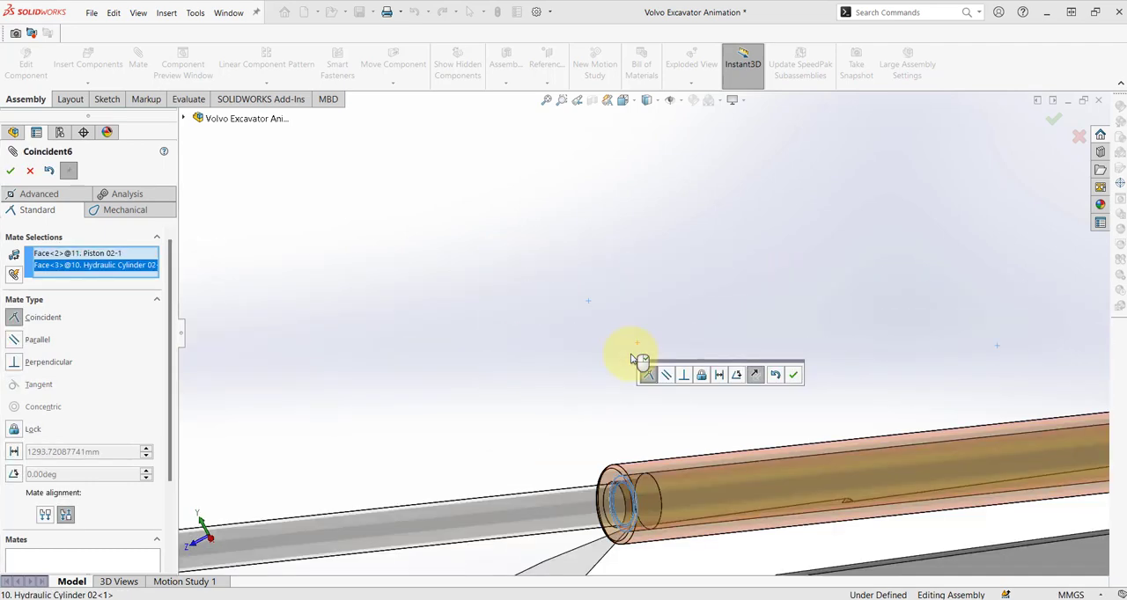
# Turn the Piston 02 mate into a limit distance mate with maximum 2000 mm and minimum 0 mm, and finish mating.
pyautogui.scroll(3, 588, 363)
pyautogui.click(13, 452)
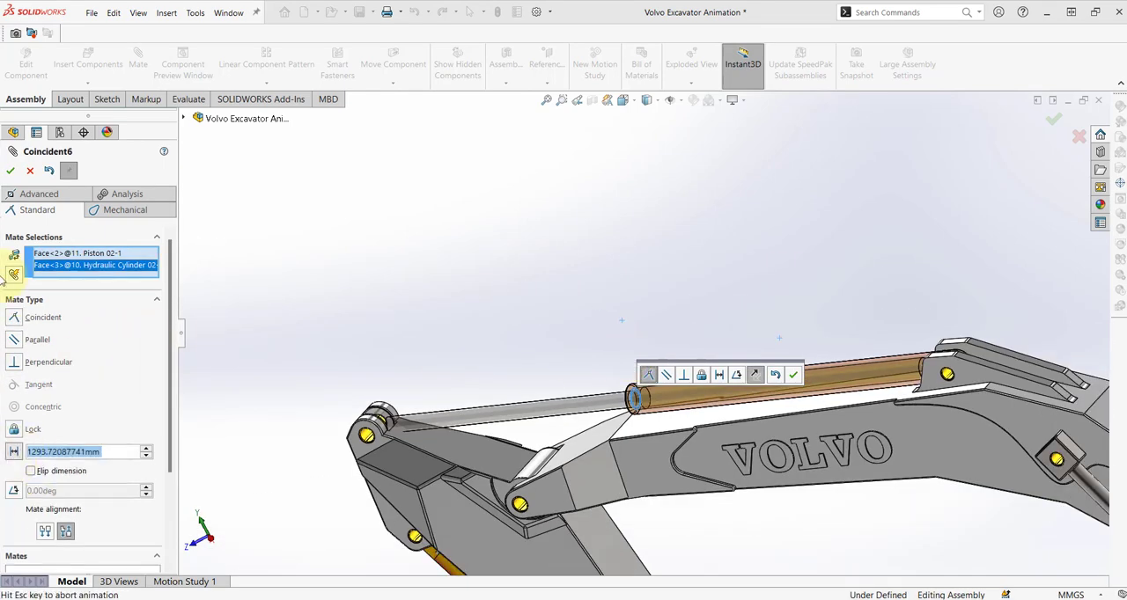
pyautogui.click(38, 193)
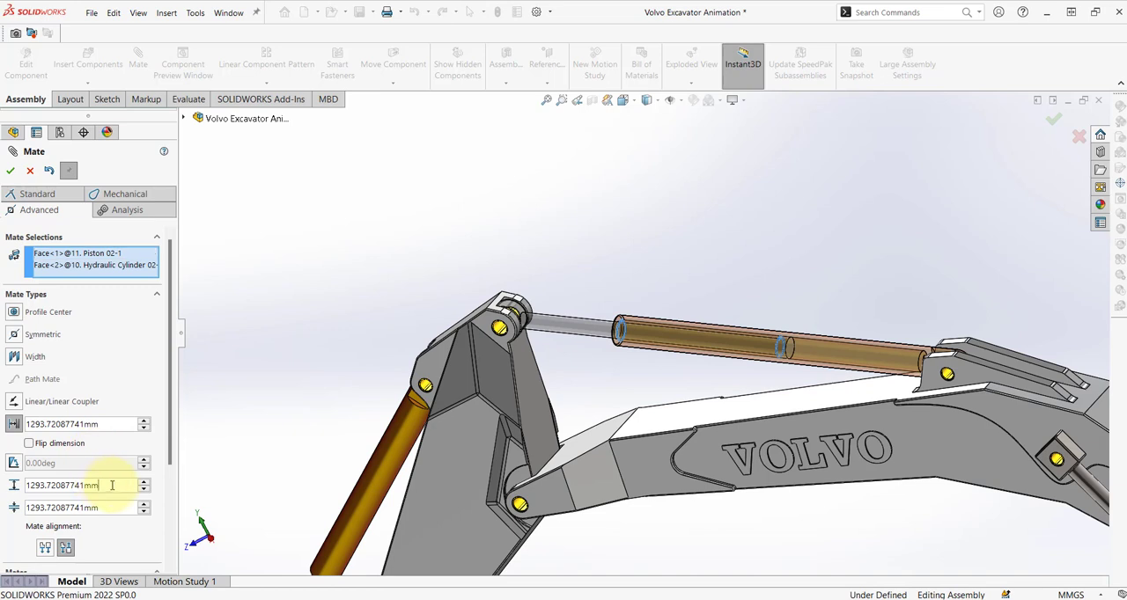
pyautogui.write('2000')
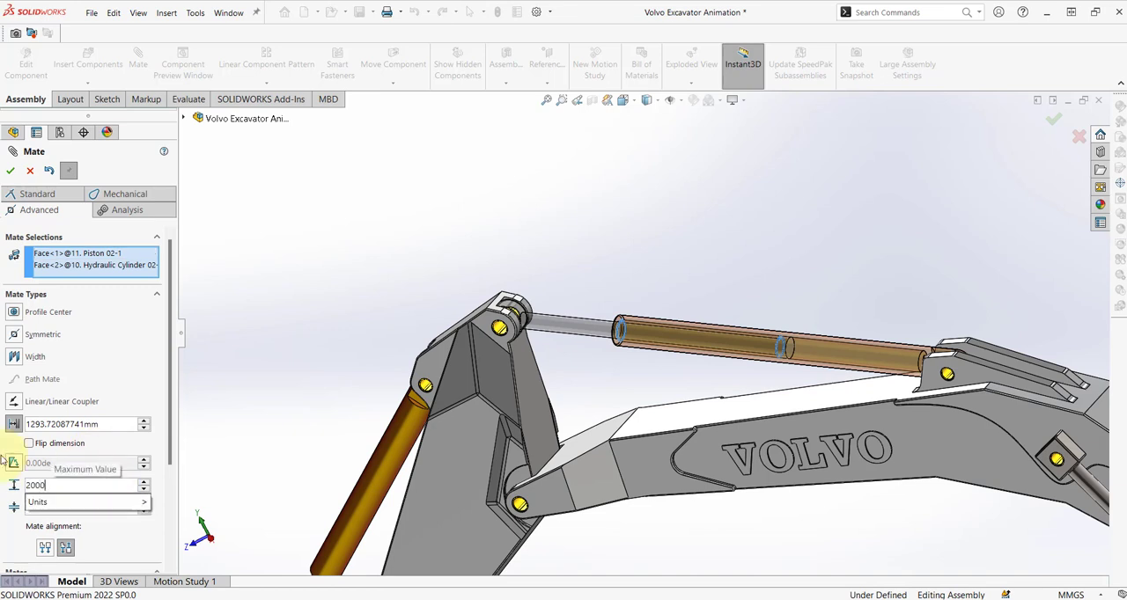
pyautogui.press('Return')
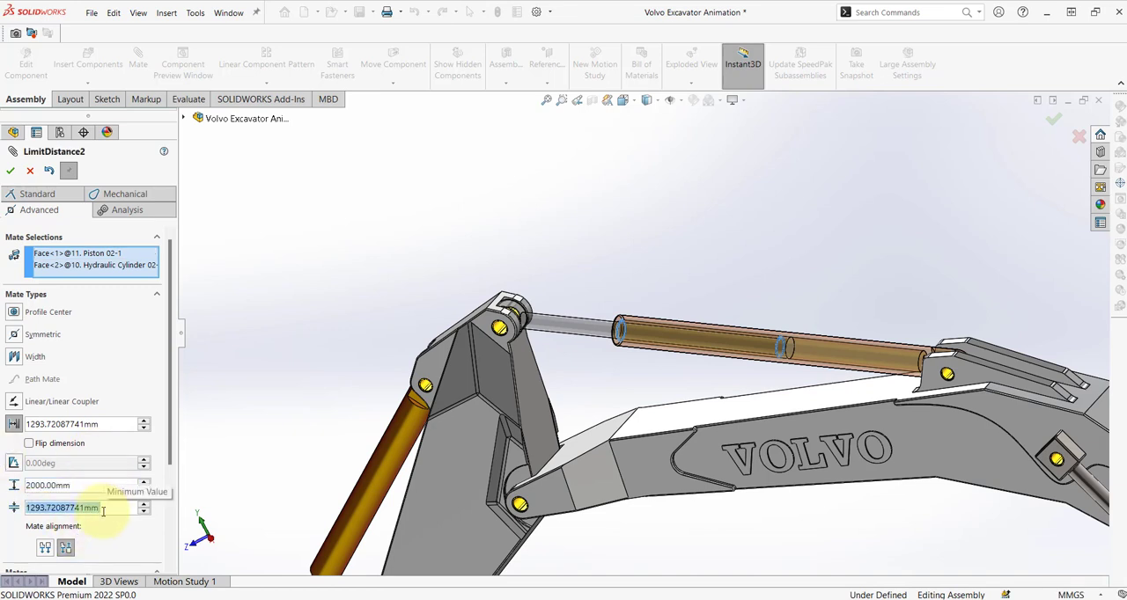
pyautogui.write('0')
pyautogui.press('Return')
pyautogui.click(10, 170)
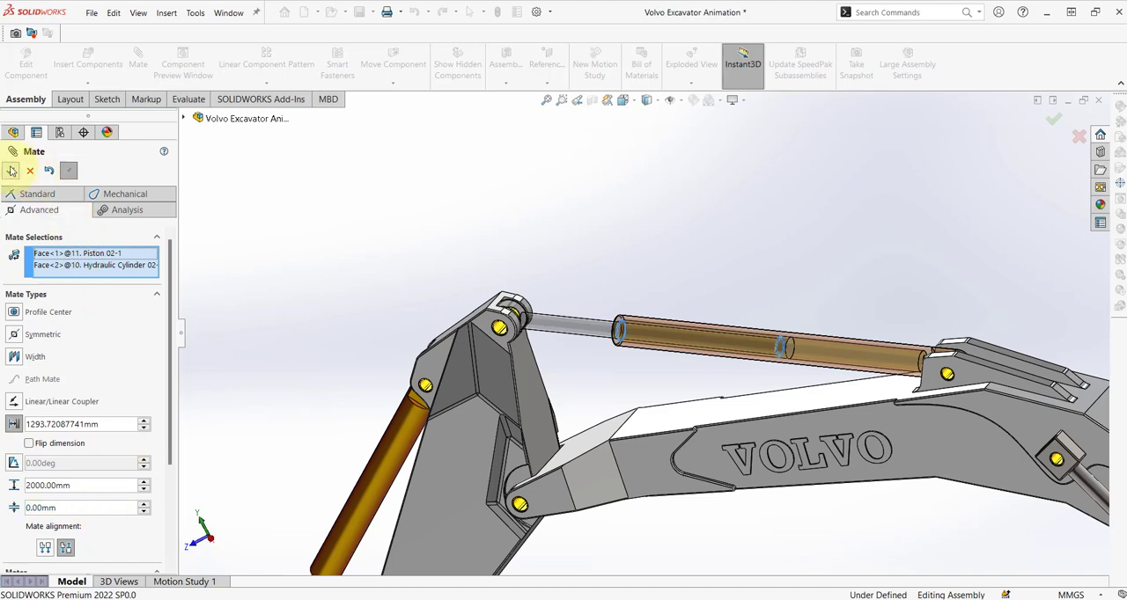
pyautogui.click(16, 174)
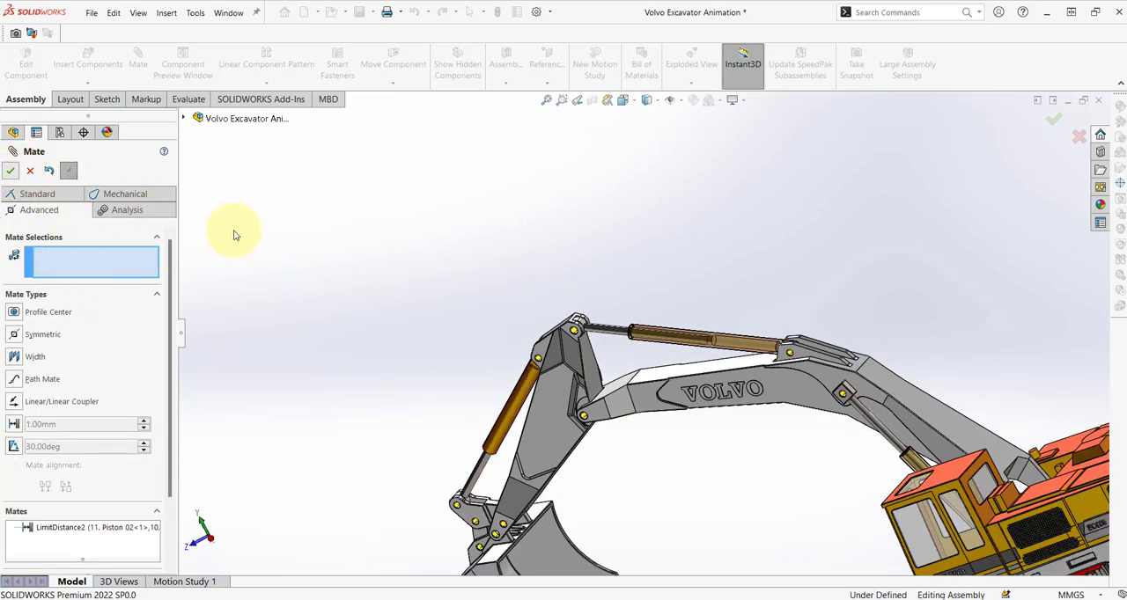
# Make Hydraulic Cylinder 01 on the dipper transparent and clear the selection.
pyautogui.moveTo(388, 289); pyautogui.dragTo(580, 326, button='middle')
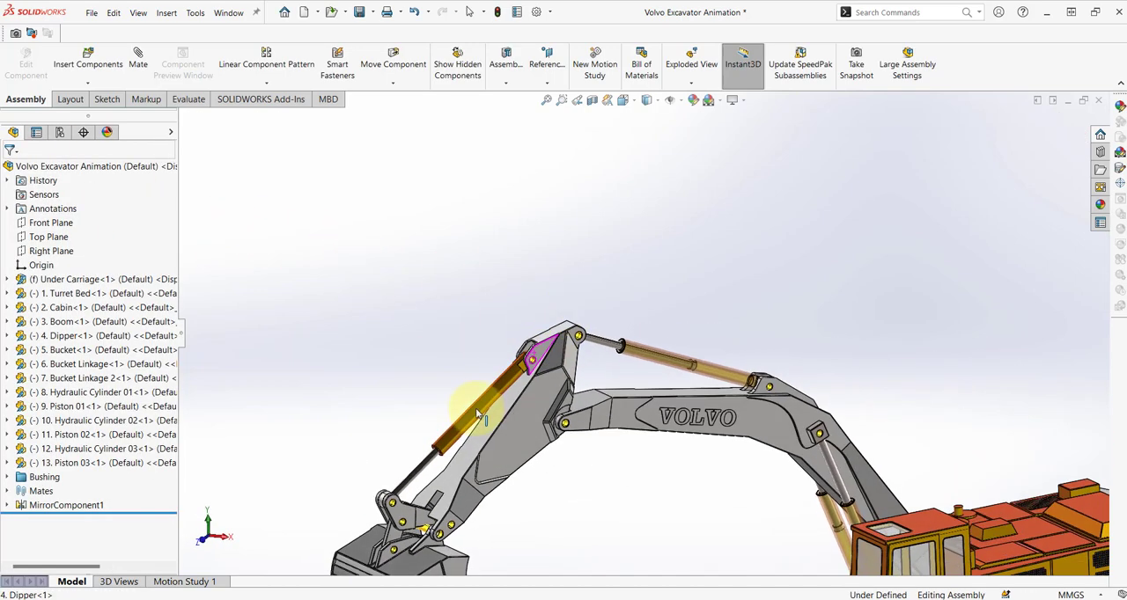
pyautogui.scroll(-6, 461, 463)
pyautogui.click(561, 337)
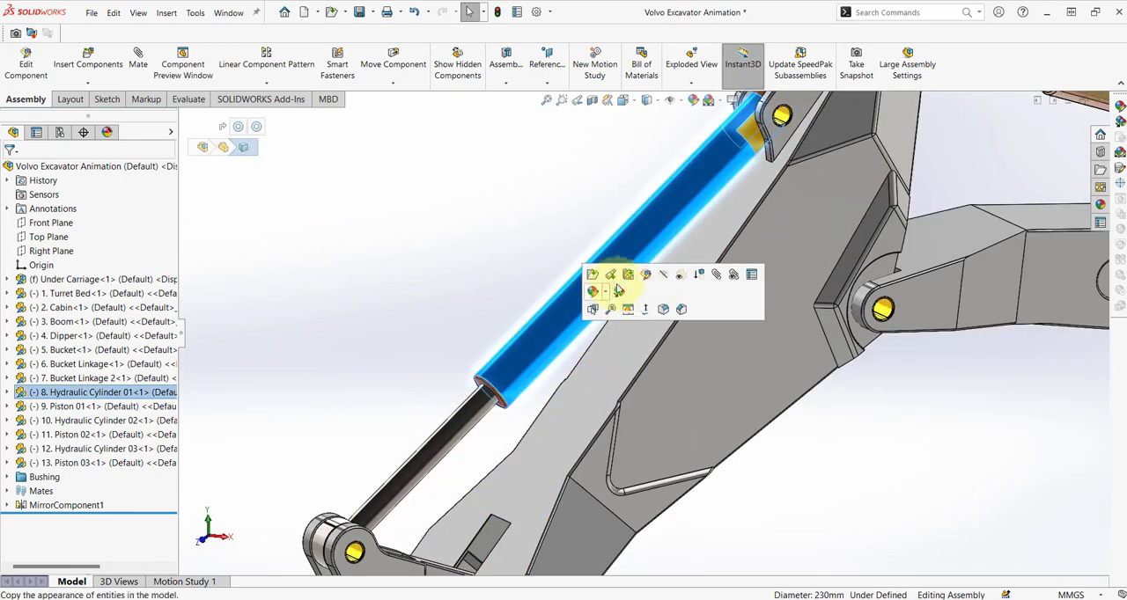
pyautogui.click(679, 274)
pyautogui.click(460, 239)
# Start an advanced distance mate and select the ring-shaped shoulder face of Piston 01's head.
pyautogui.press('s')
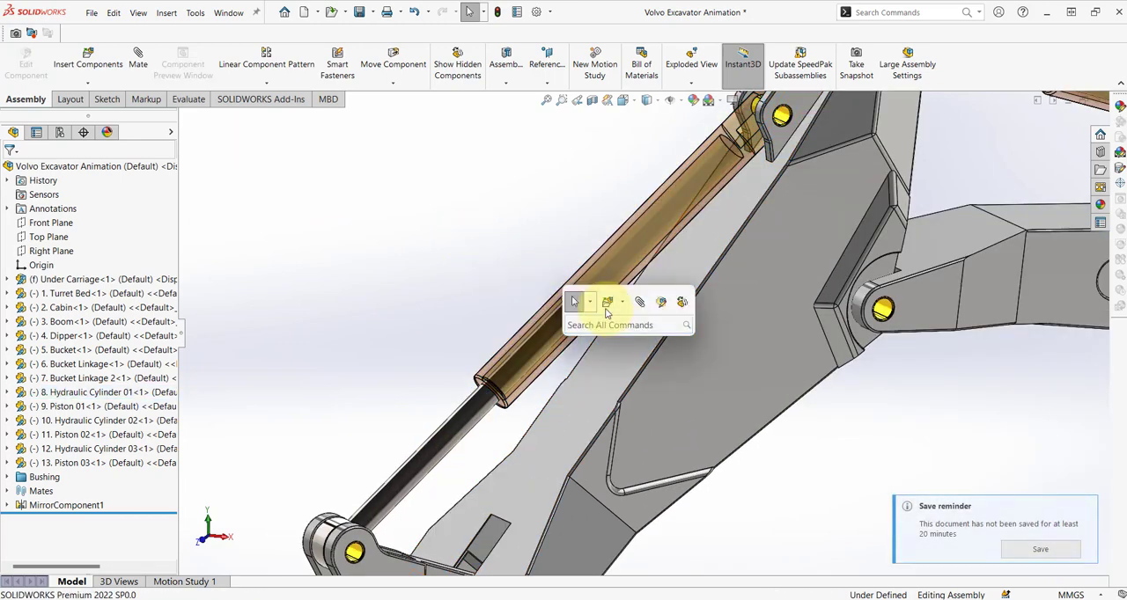
pyautogui.click(639, 302)
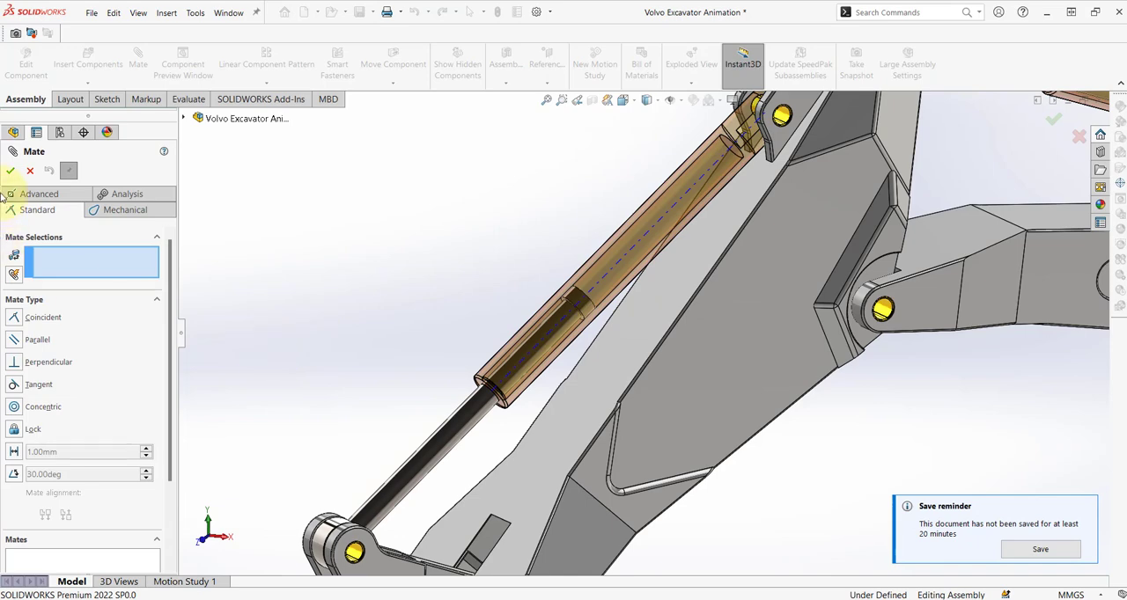
pyautogui.click(27, 194)
pyautogui.click(13, 424)
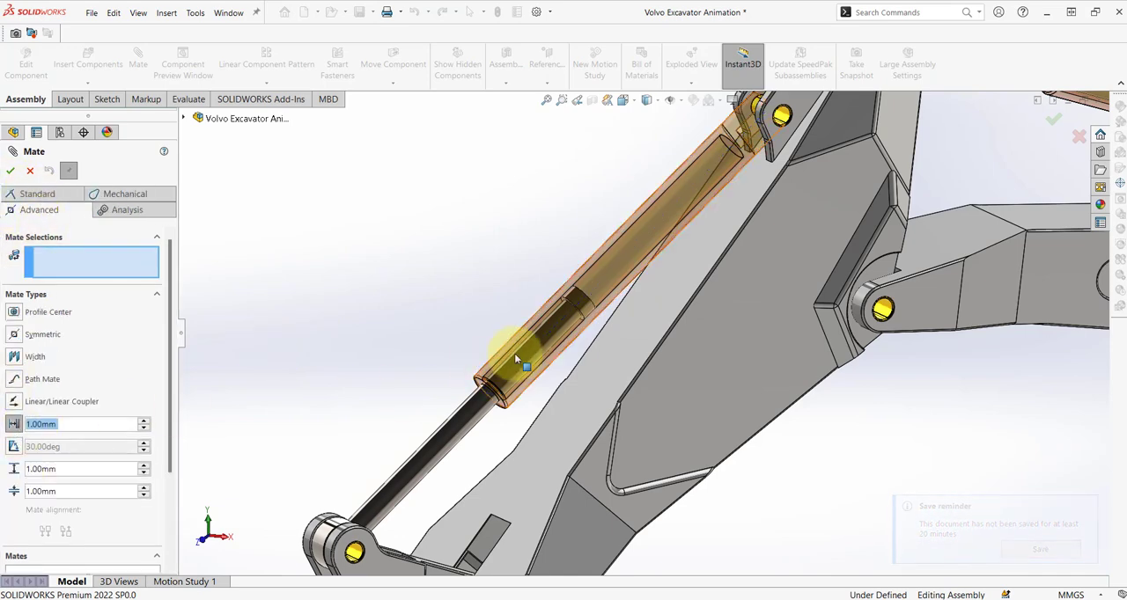
pyautogui.scroll(-8, 563, 328)
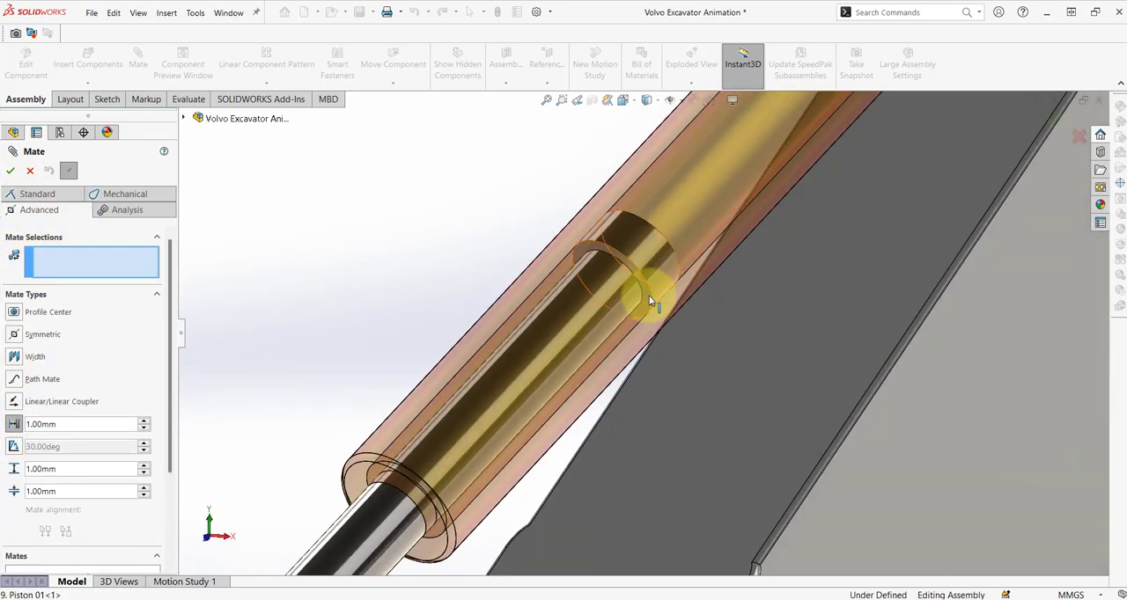
pyautogui.click(647, 299)
# Pair the Piston 01 face with the inner end face of Hydraulic Cylinder 01 and set the mate distance to 500 mm.
pyautogui.scroll(5, 569, 344)
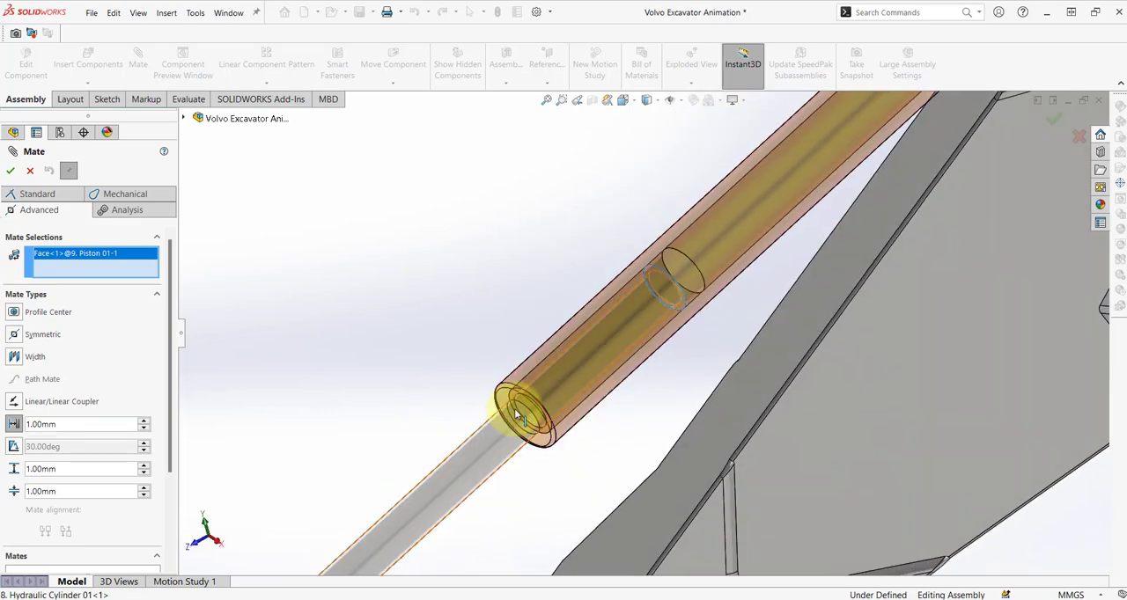
pyautogui.scroll(-3, 518, 413)
pyautogui.rightClick(525, 367)
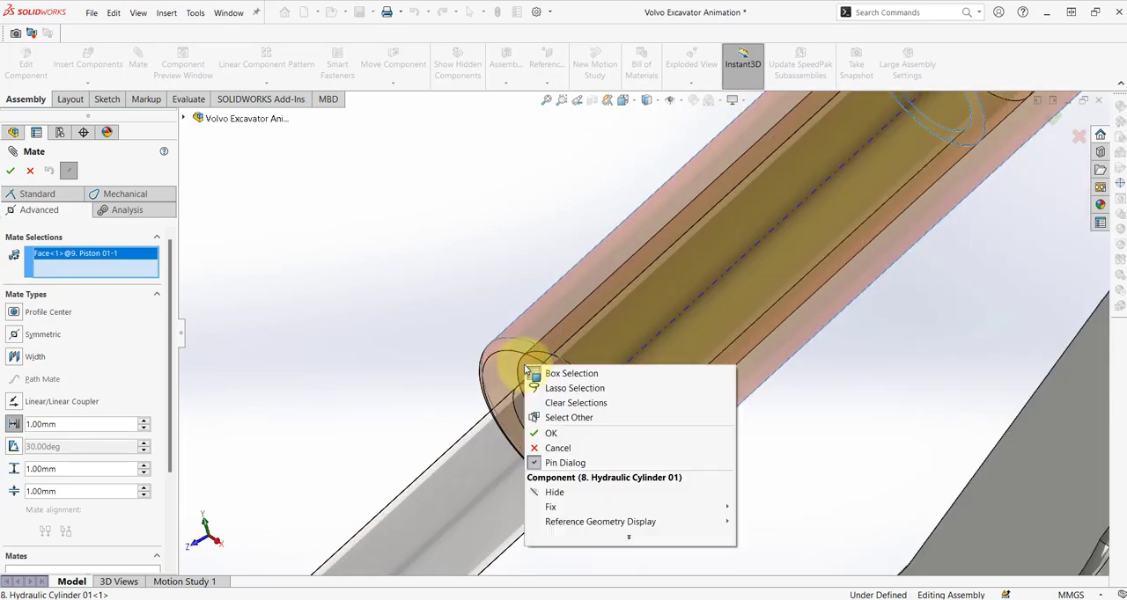
pyautogui.click(564, 417)
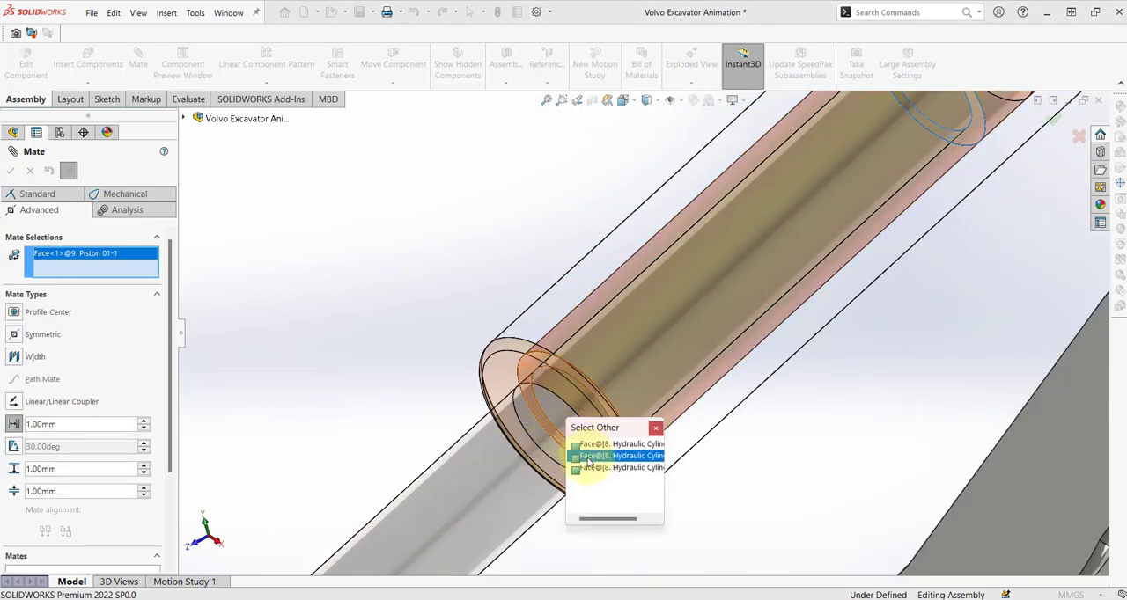
pyautogui.click(588, 456)
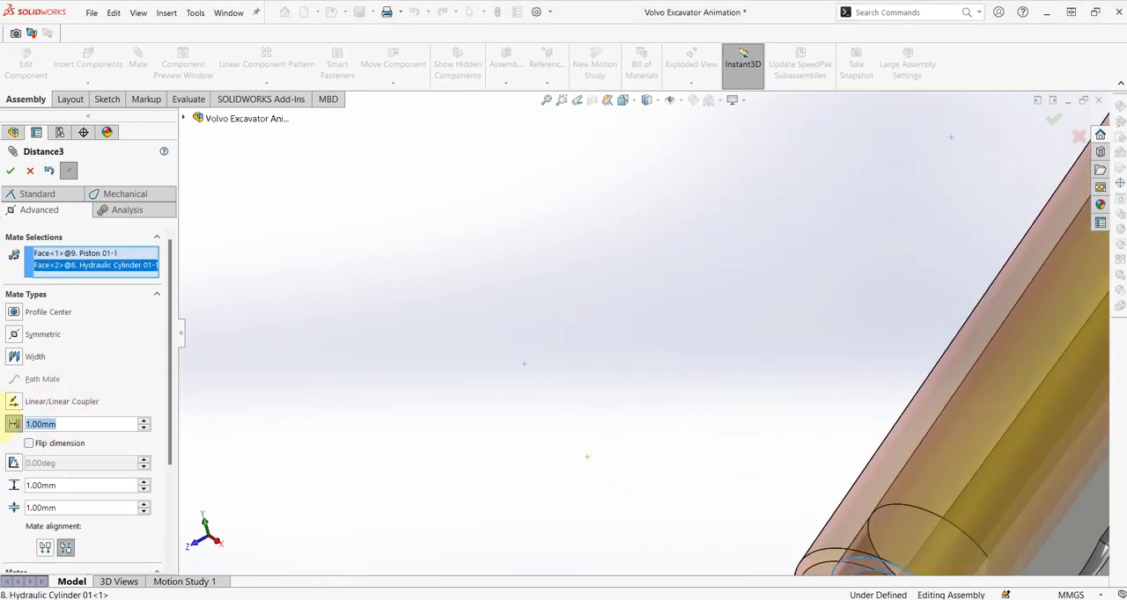
pyautogui.write('500')
pyautogui.press('Return')
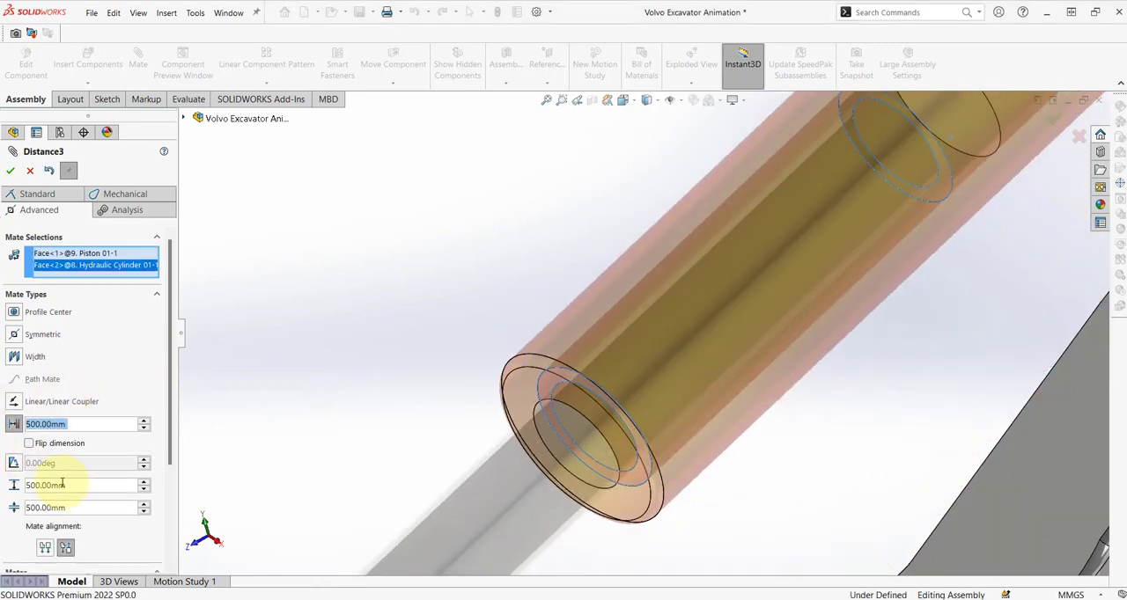
# Turn the Piston 01 mate into a limit distance mate with maximum 1470 mm and minimum 140 mm, and finish mating.
pyautogui.write('1470')
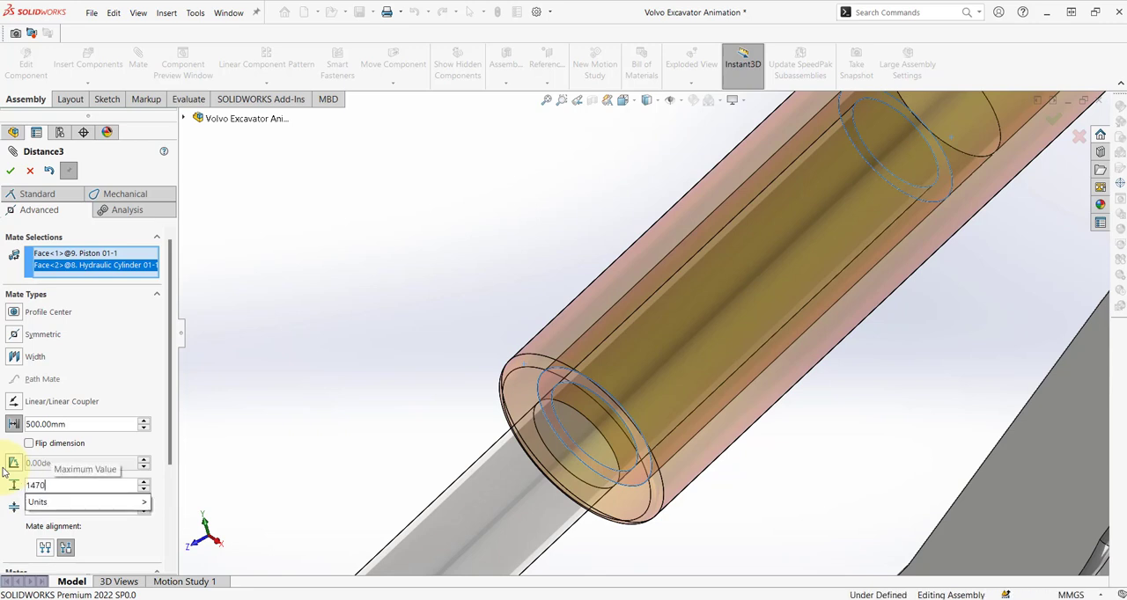
pyautogui.press('Return')
pyautogui.press('Tab')
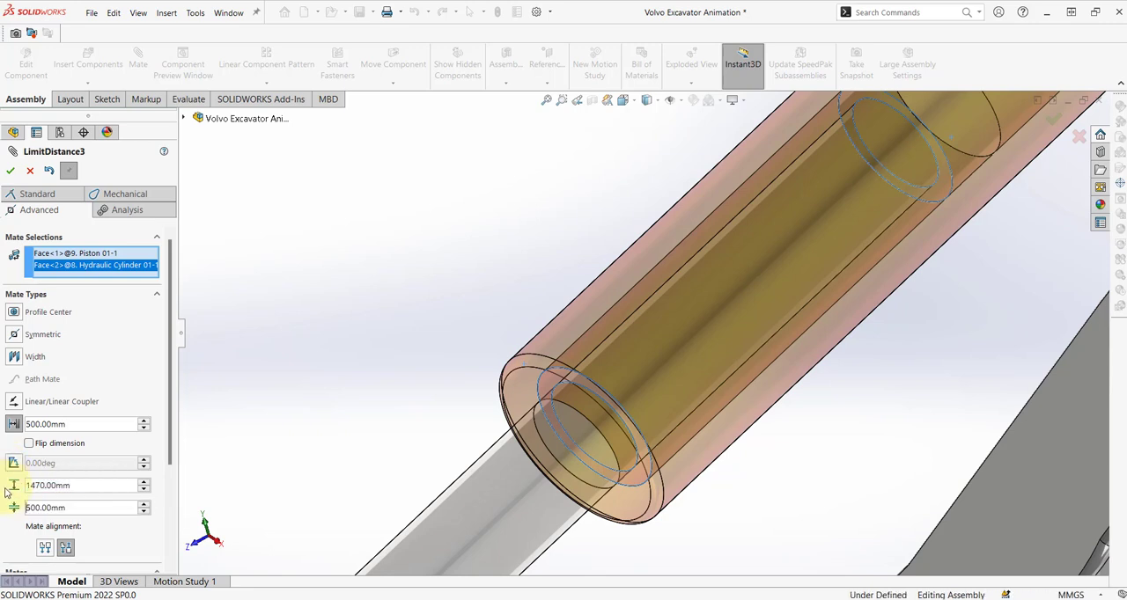
pyautogui.write('1400')
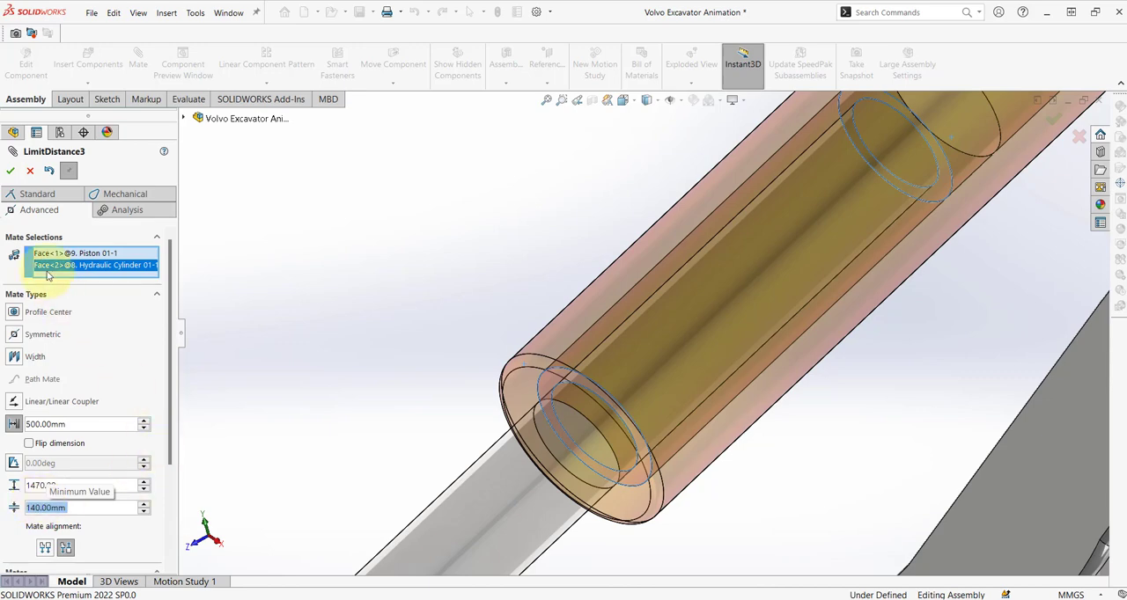
pyautogui.click(10, 171)
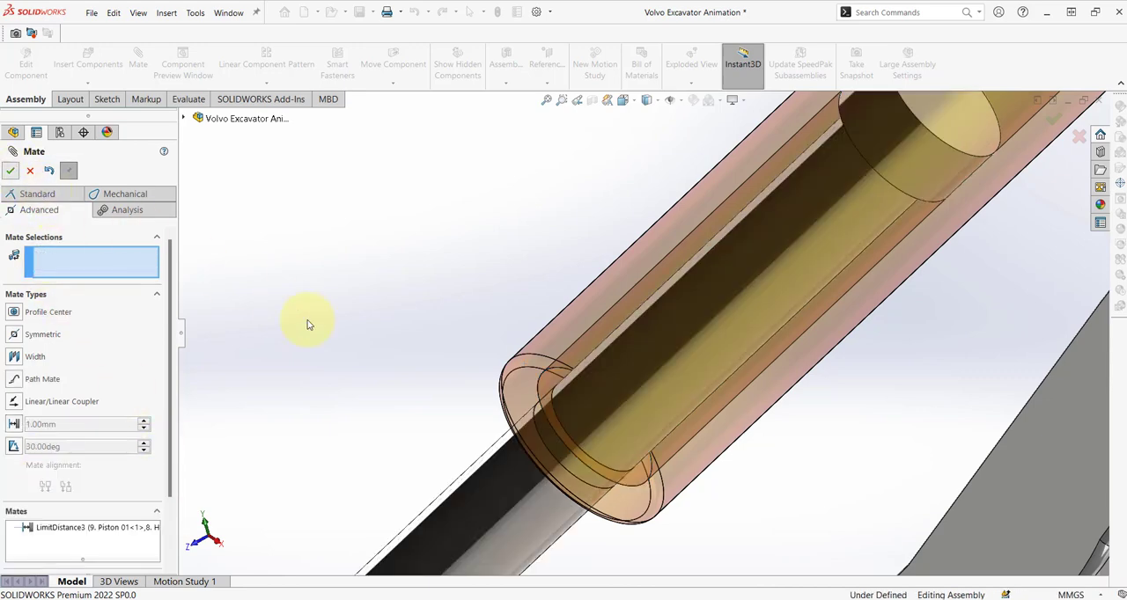
pyautogui.press('Escape')
pyautogui.moveTo(341, 366); pyautogui.dragTo(381, 301, button='right')
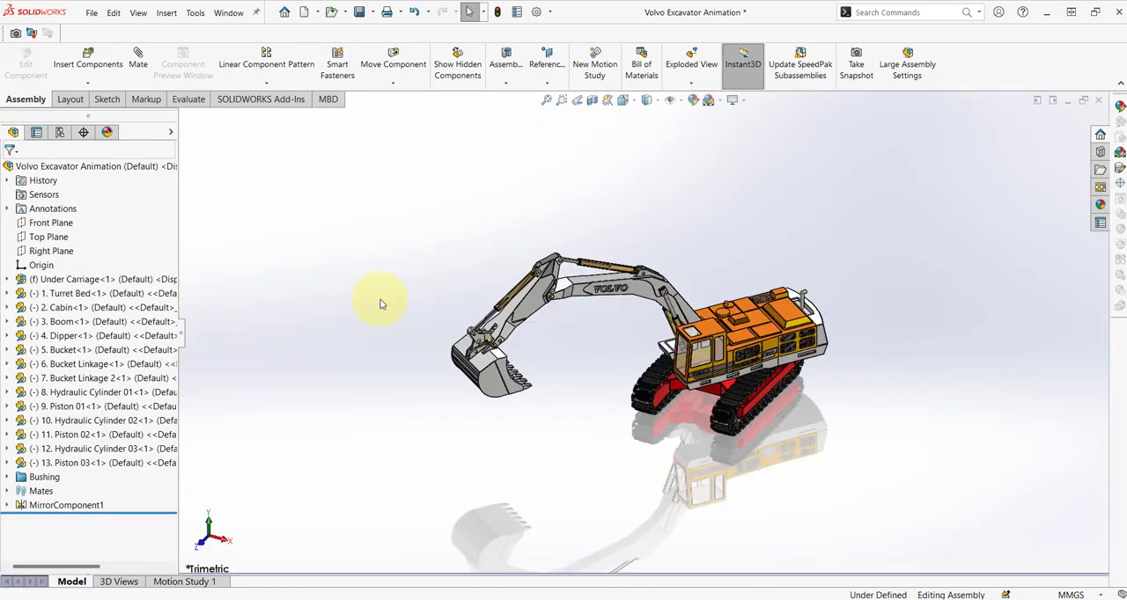
# Expand the Turret Bed component in the feature tree to reach its planes.
pyautogui.scroll(-3, 708, 367)
pyautogui.scroll(-3, 704, 406)
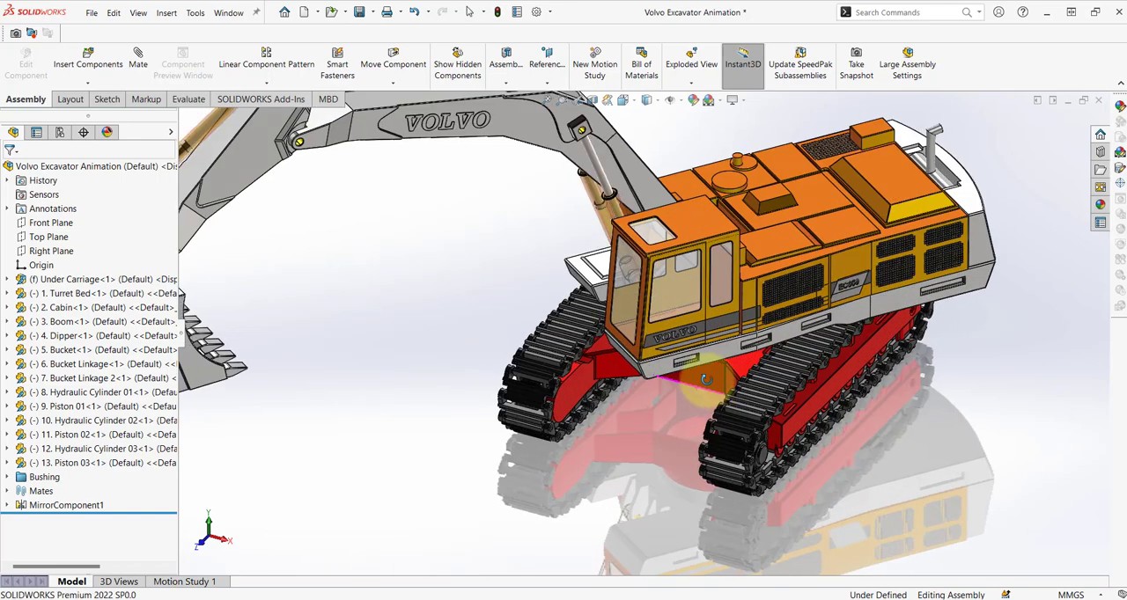
pyautogui.click(8, 295)
pyautogui.click(58, 267)
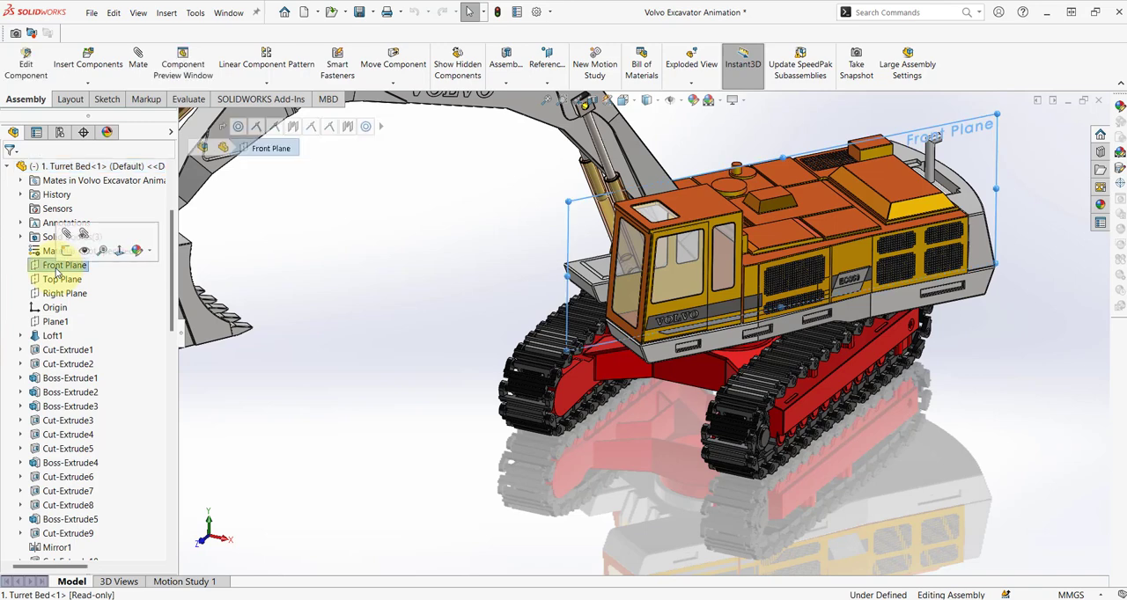
pyautogui.click(578, 393)
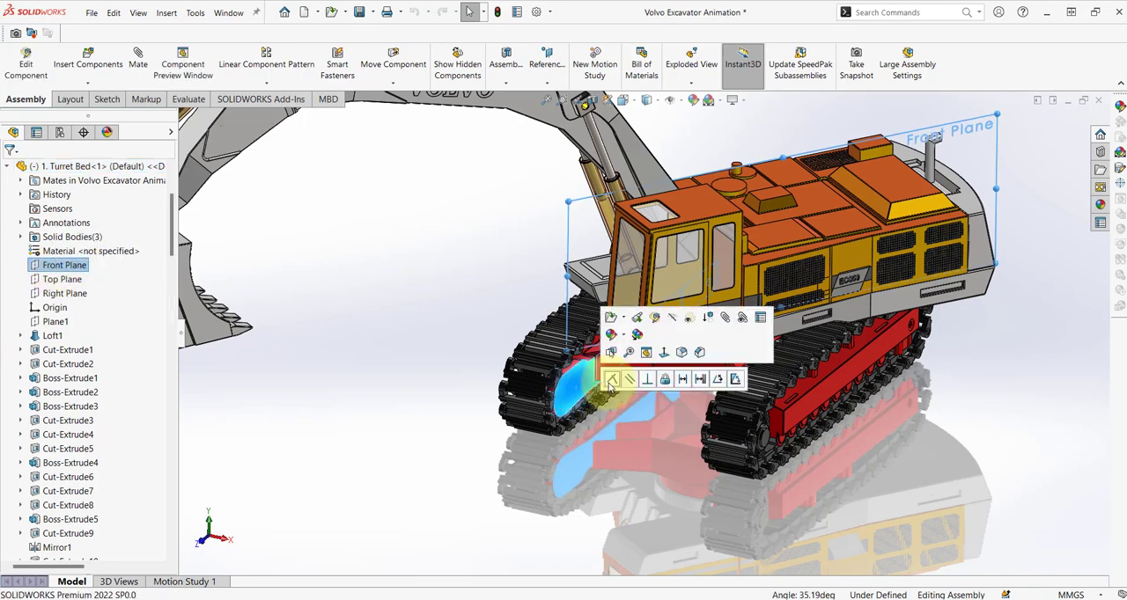
pyautogui.click(428, 387)
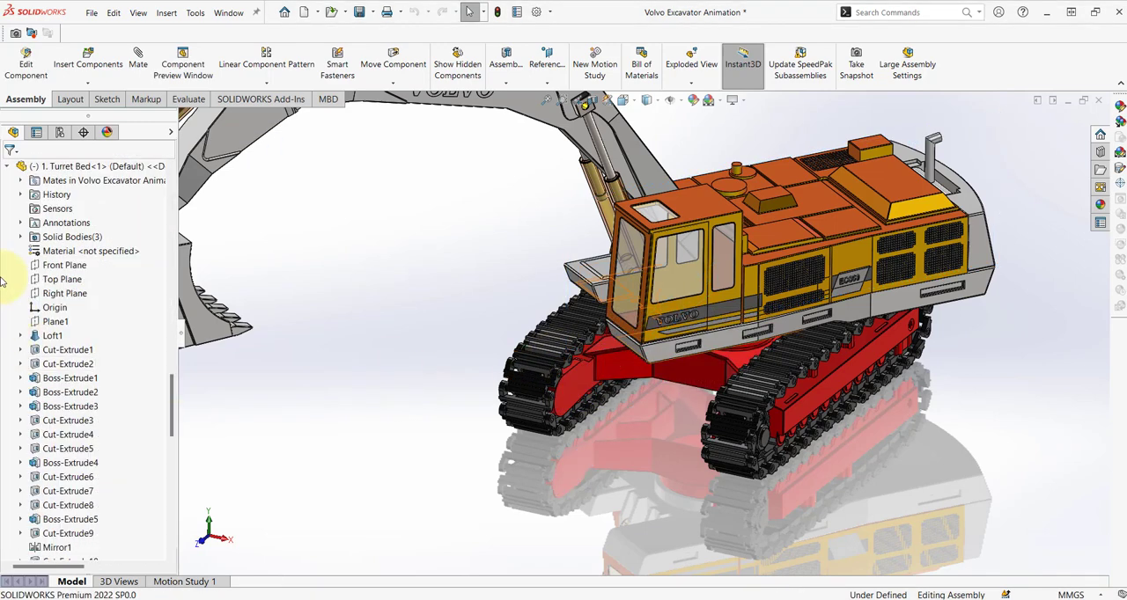
# Start an advanced angle mate between the Turret Bed's Front Plane and the flat inner side face of the under carriage frame.
pyautogui.click(59, 265)
pyautogui.press('s')
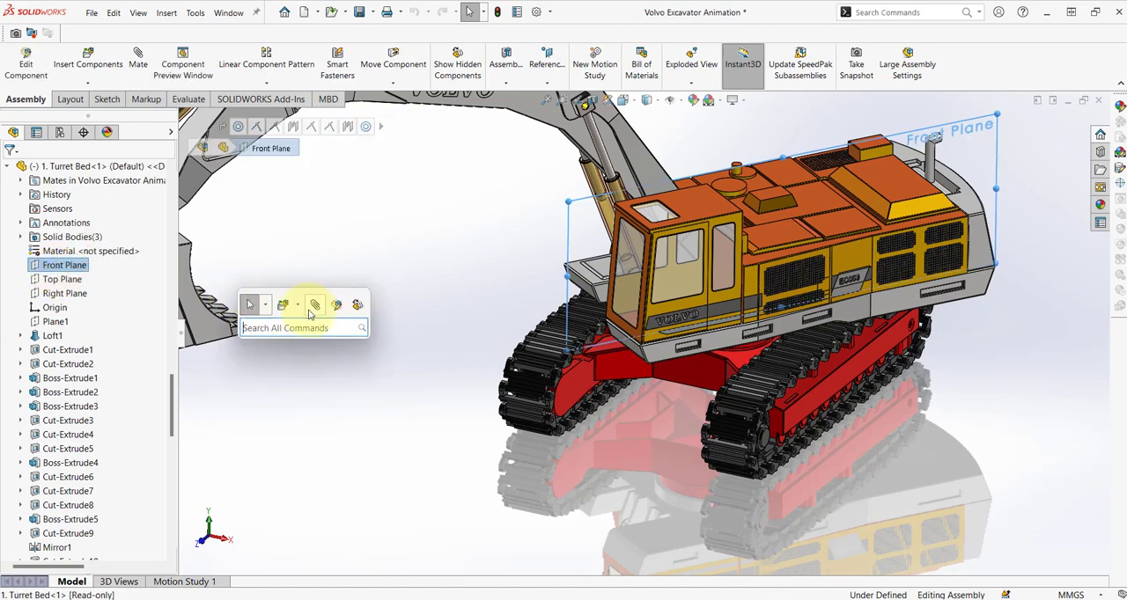
pyautogui.click(315, 306)
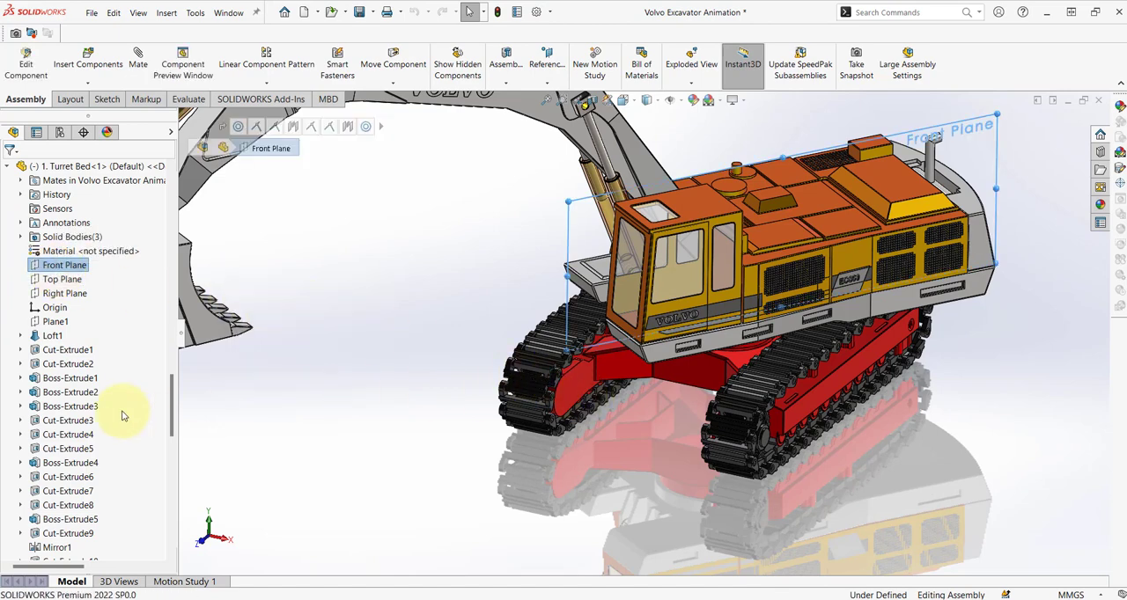
pyautogui.click(27, 196)
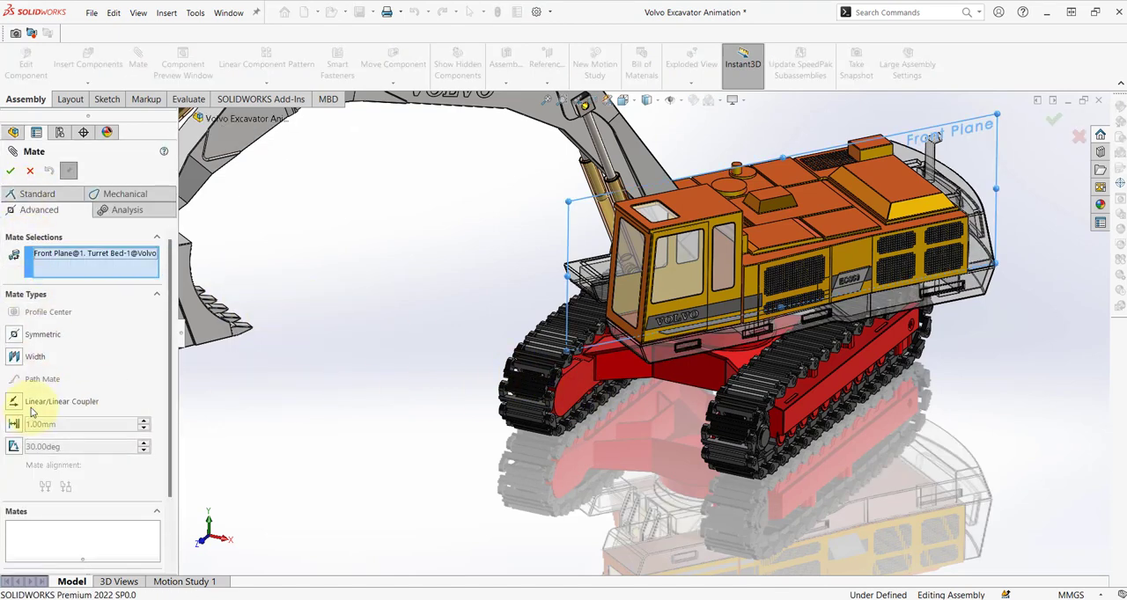
pyautogui.click(13, 448)
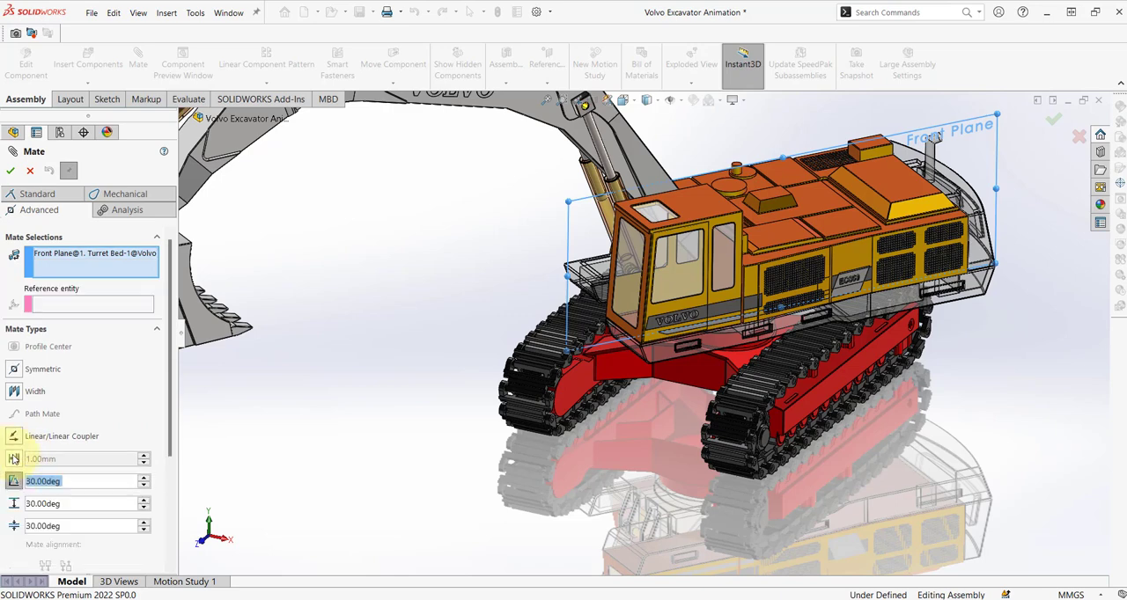
pyautogui.click(568, 388)
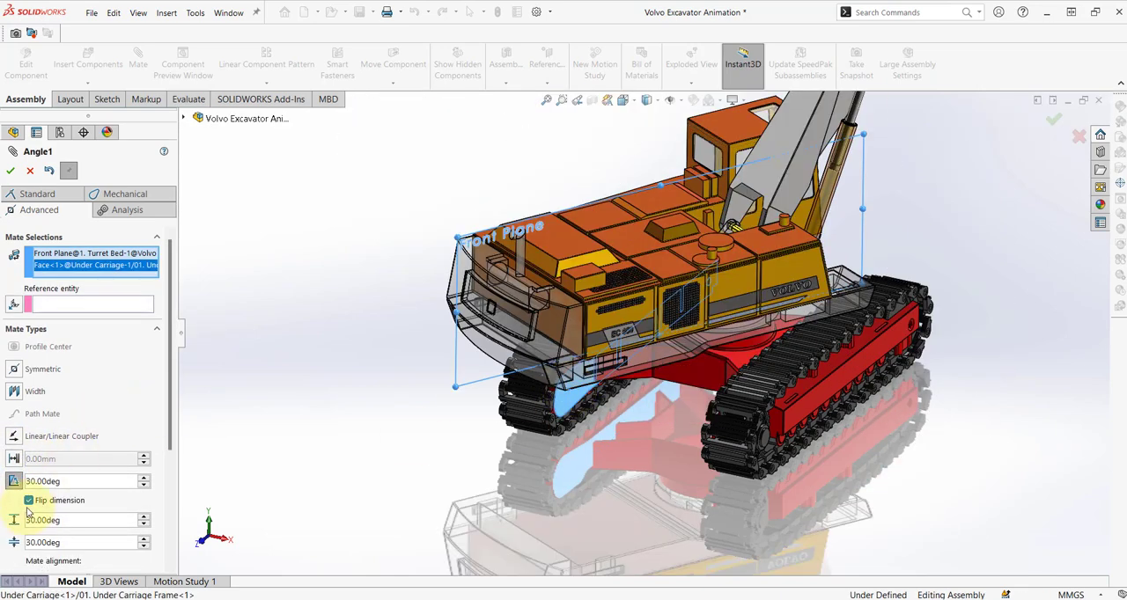
# Turn off the flipped dimension and set the mate angle to 0 degrees.
pyautogui.click(28, 501)
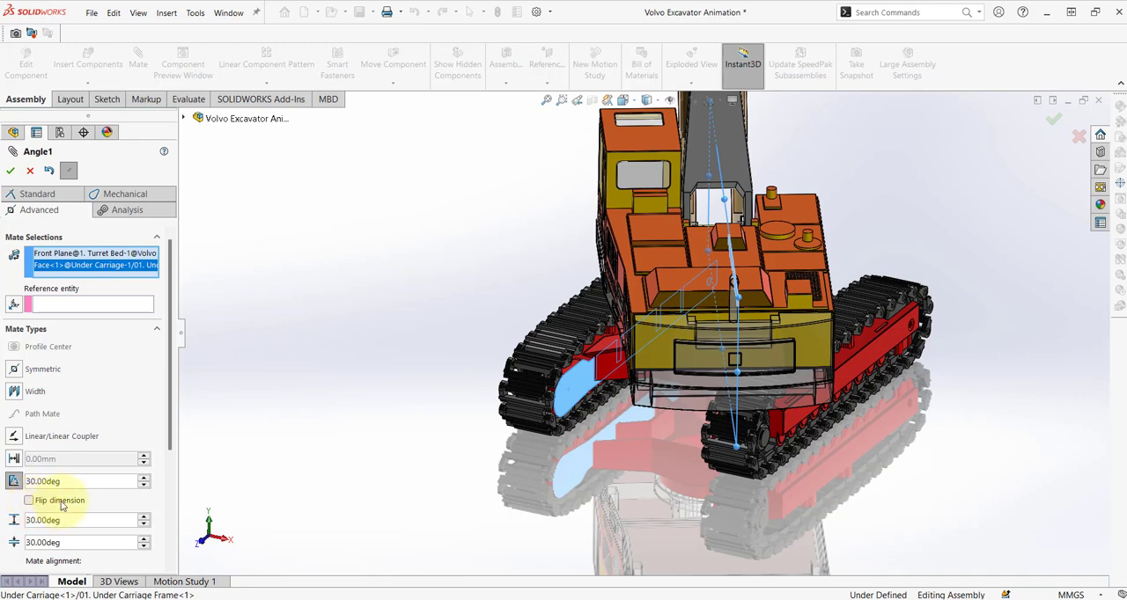
pyautogui.moveTo(59, 481); pyautogui.dragTo(3, 476)
pyautogui.write('0')
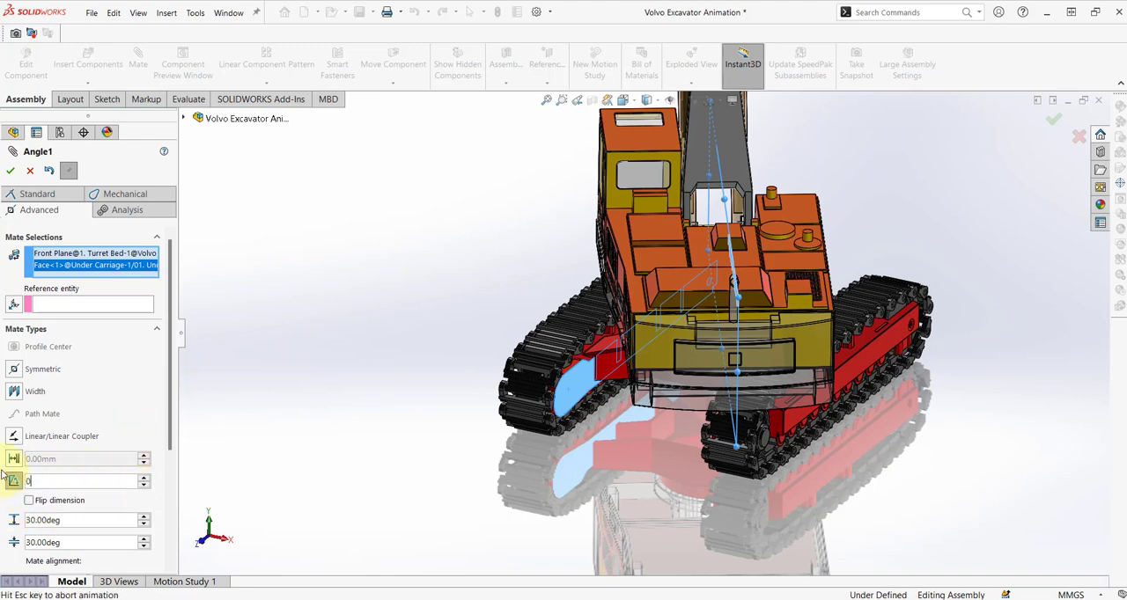
pyautogui.press('Return')
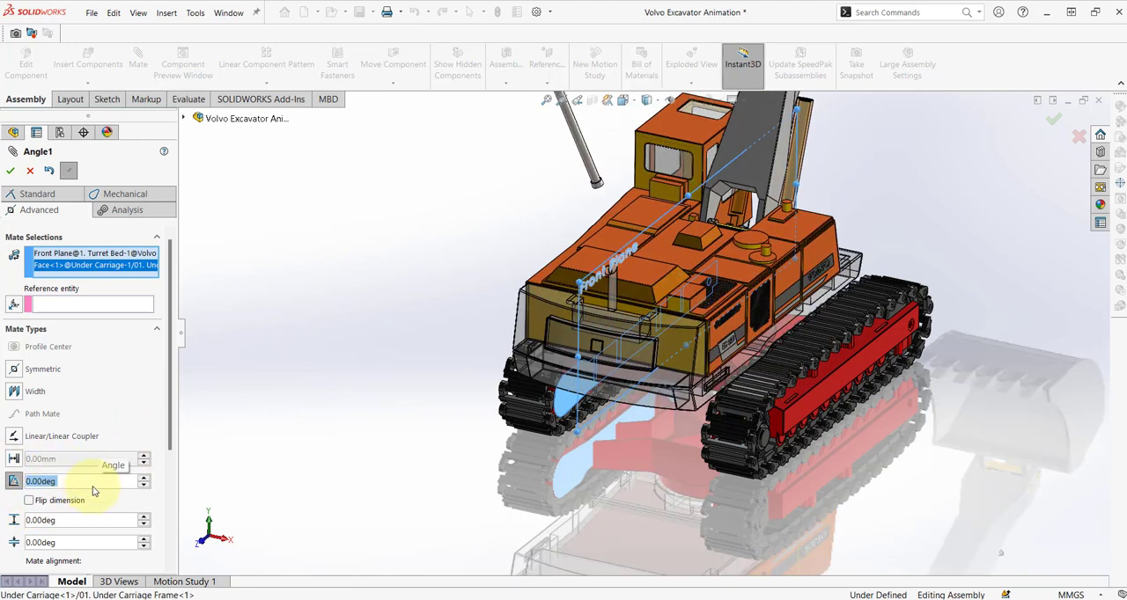
# Flip the angle dimension, try an angle of 360 degrees, and switch the mate alignment to anti-aligned.
pyautogui.click(29, 501)
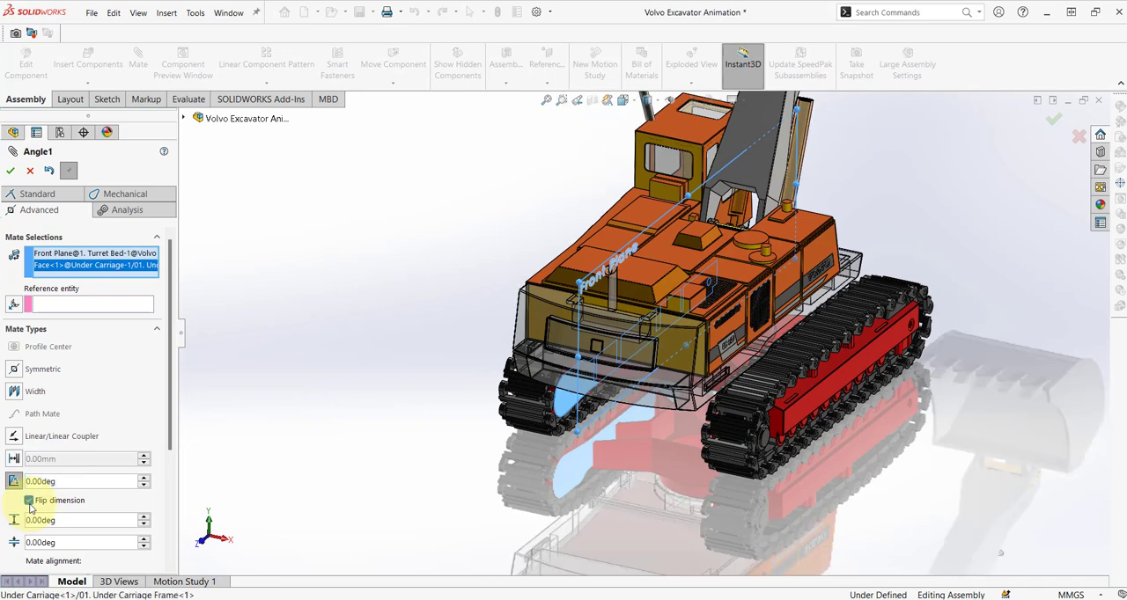
pyautogui.write('360')
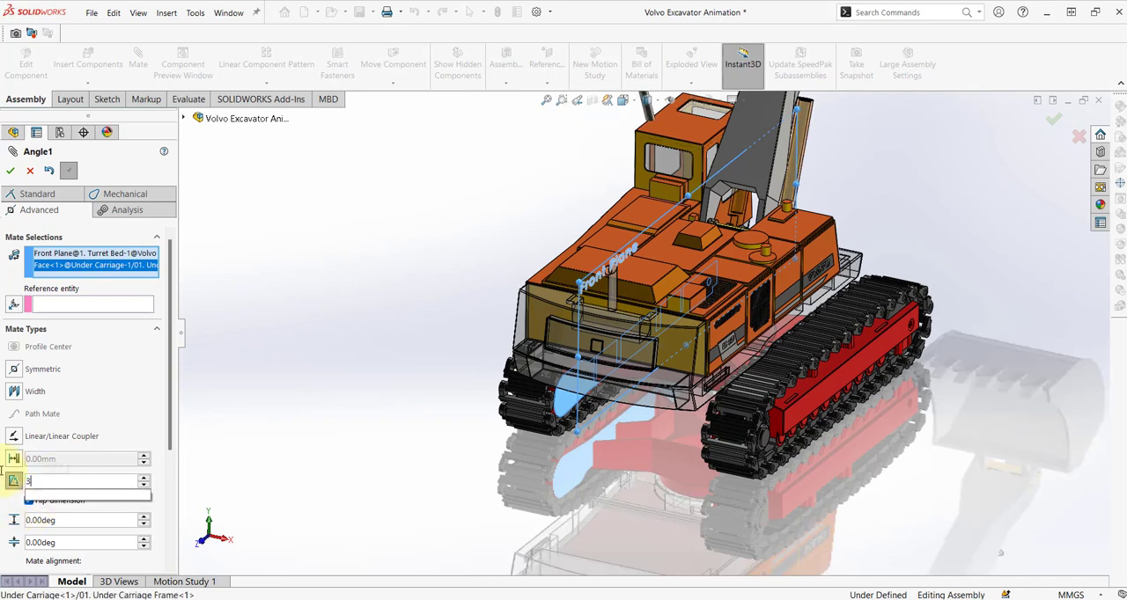
pyautogui.scroll(-3, 156, 436)
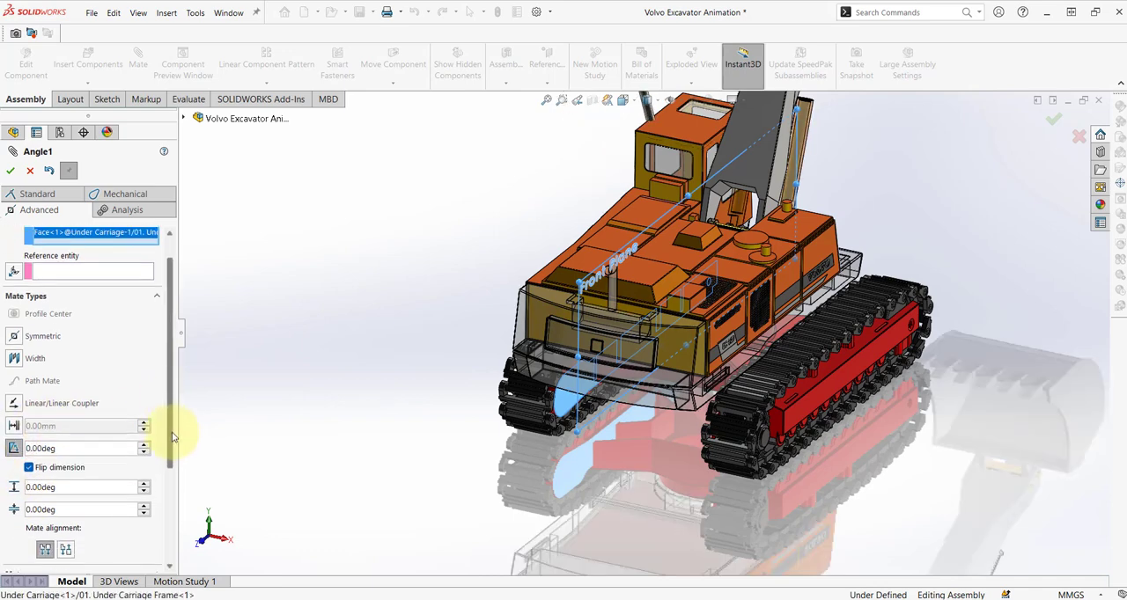
pyautogui.click(66, 496)
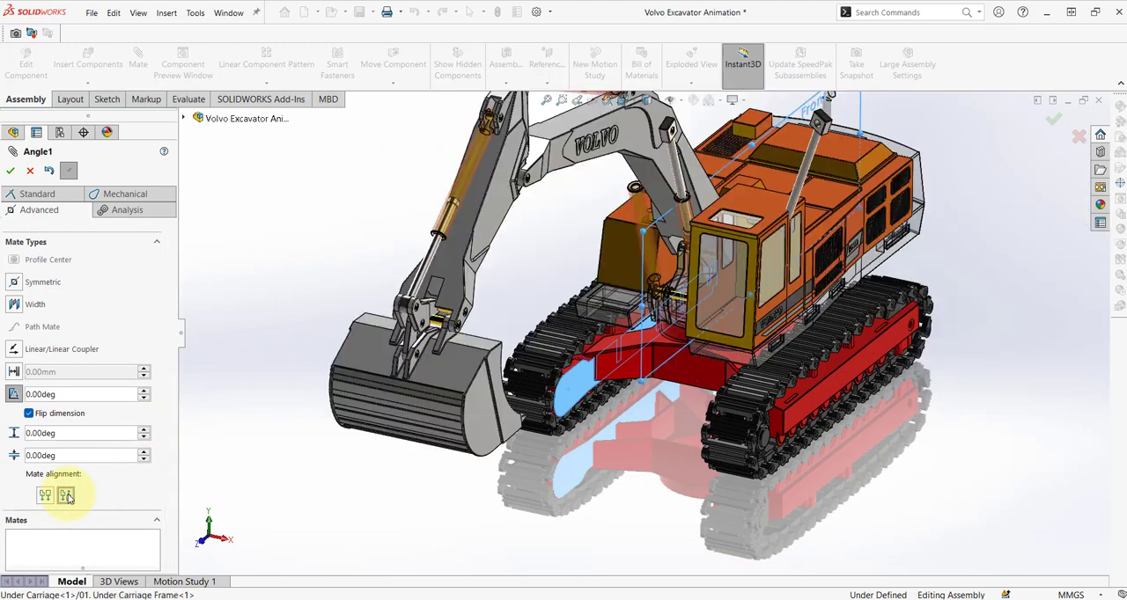
# Set the angle mate's maximum value to 360 degrees.
pyautogui.click(77, 435)
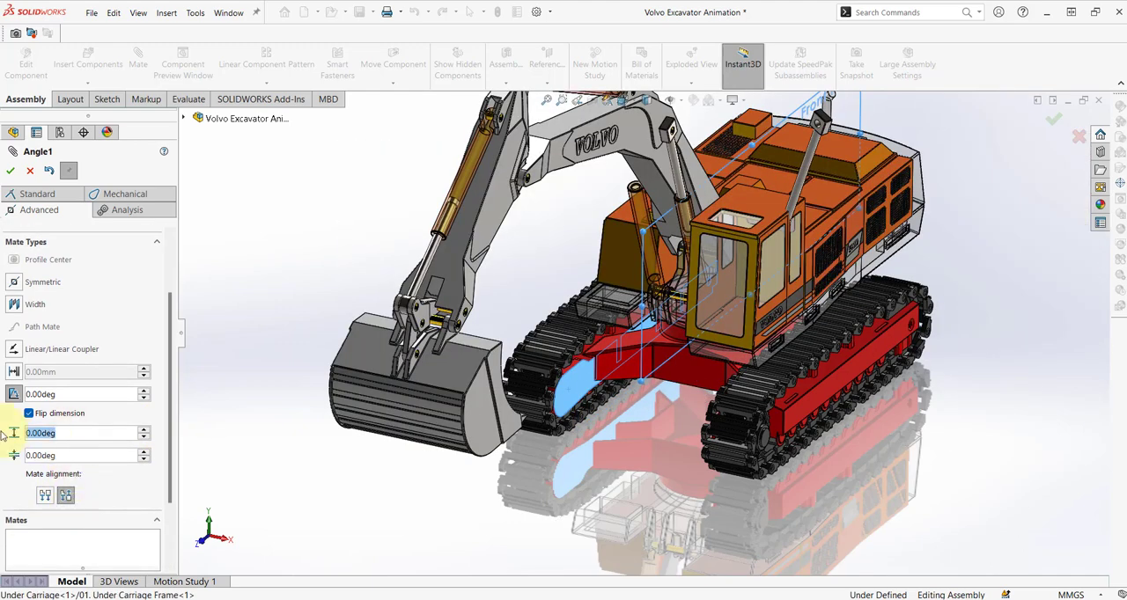
pyautogui.write('360')
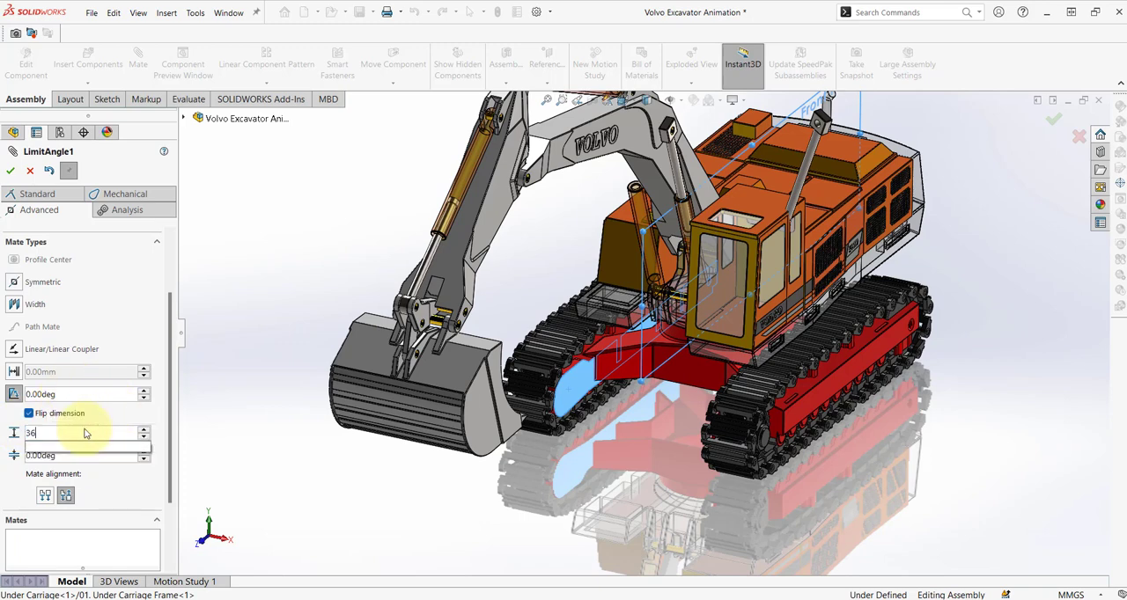
pyautogui.press('Return')
# Assign the vertical edge at the middle bend of the under carriage frame as the angle mate's reference entity.
pyautogui.scroll(3, 40, 273)
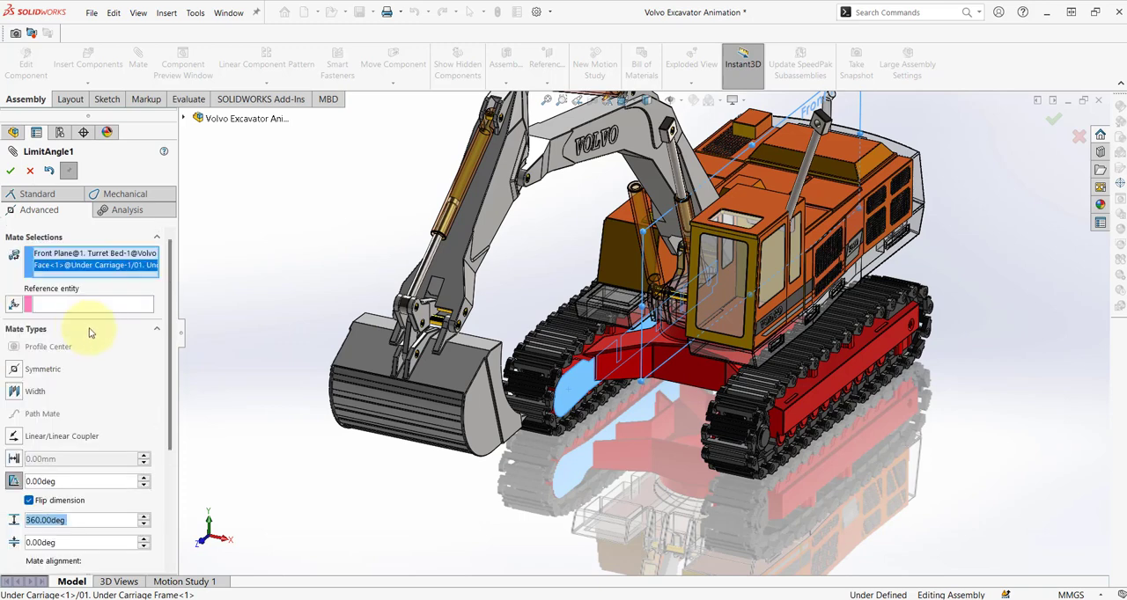
pyautogui.click(71, 306)
pyautogui.moveTo(693, 370); pyautogui.dragTo(686, 334, button='middle')
pyautogui.scroll(-5, 683, 335)
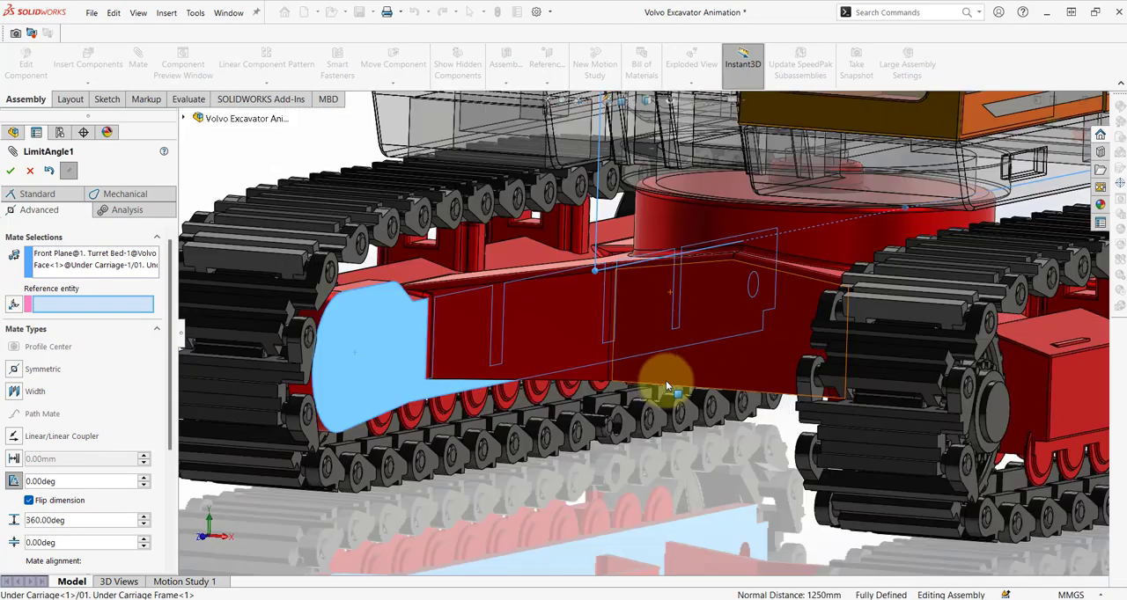
pyautogui.click(615, 380)
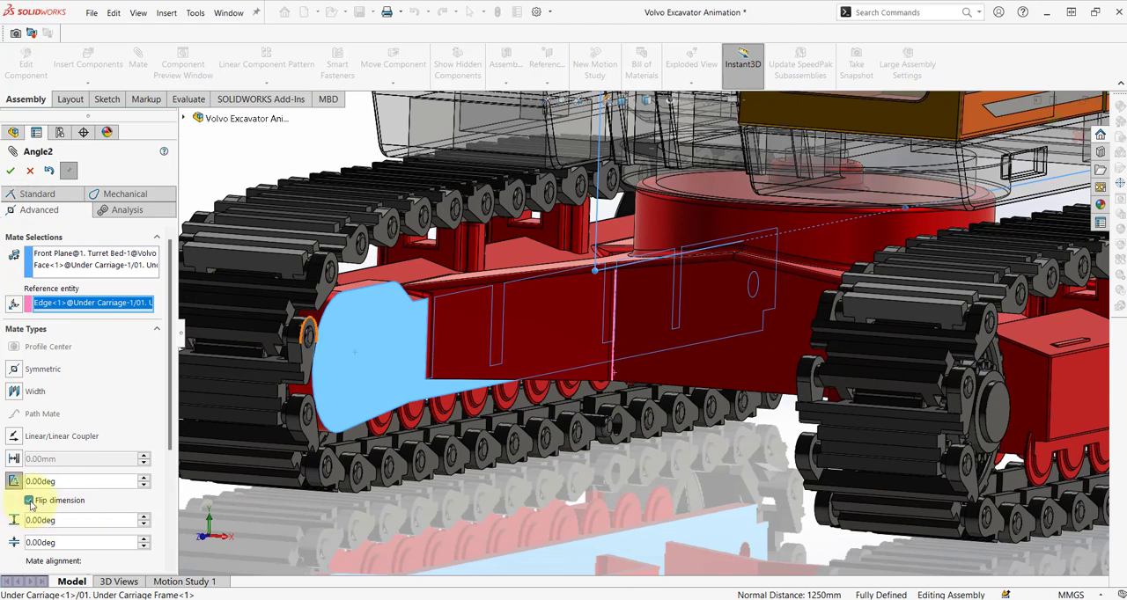
# Limit the turret's angle mate to a maximum of 360 degrees with the dimension unflipped, and finish mating.
pyautogui.write('3')
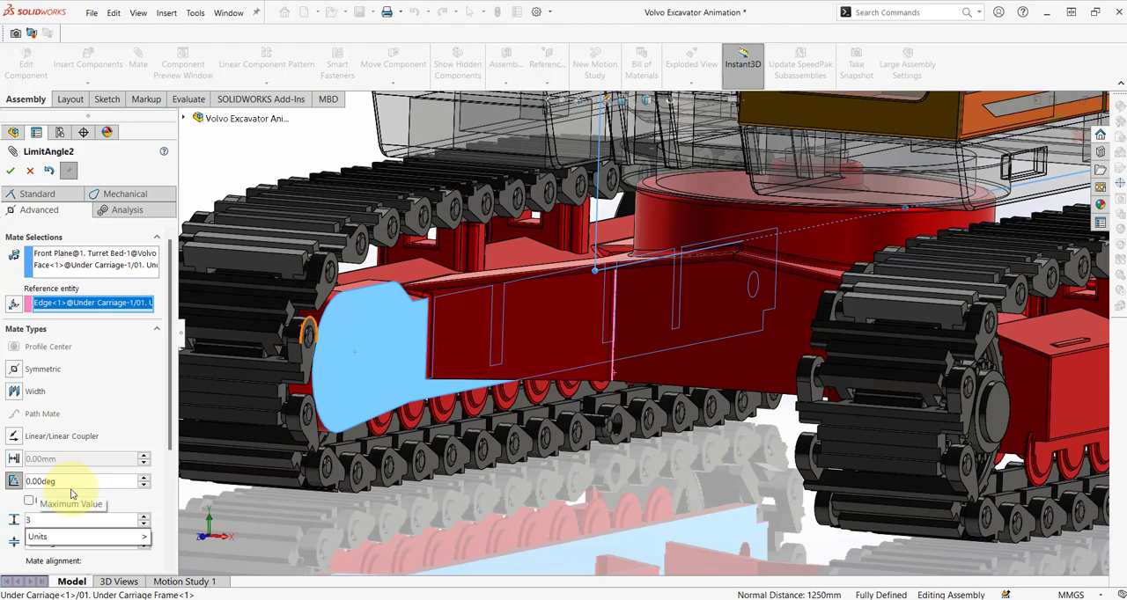
pyautogui.write('6060.00deg')
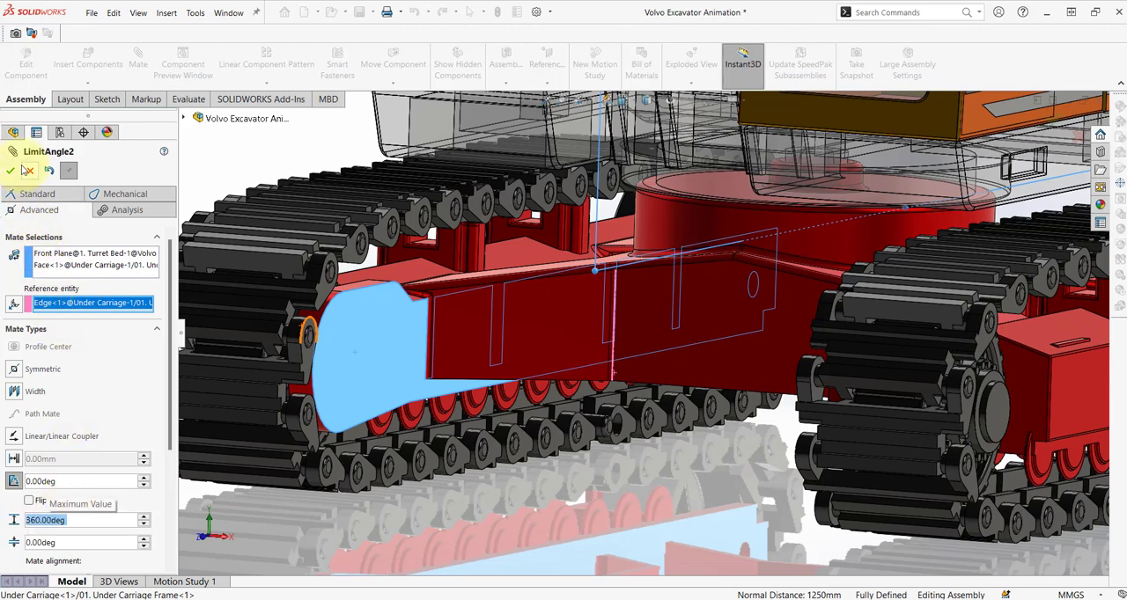
pyautogui.click(13, 173)
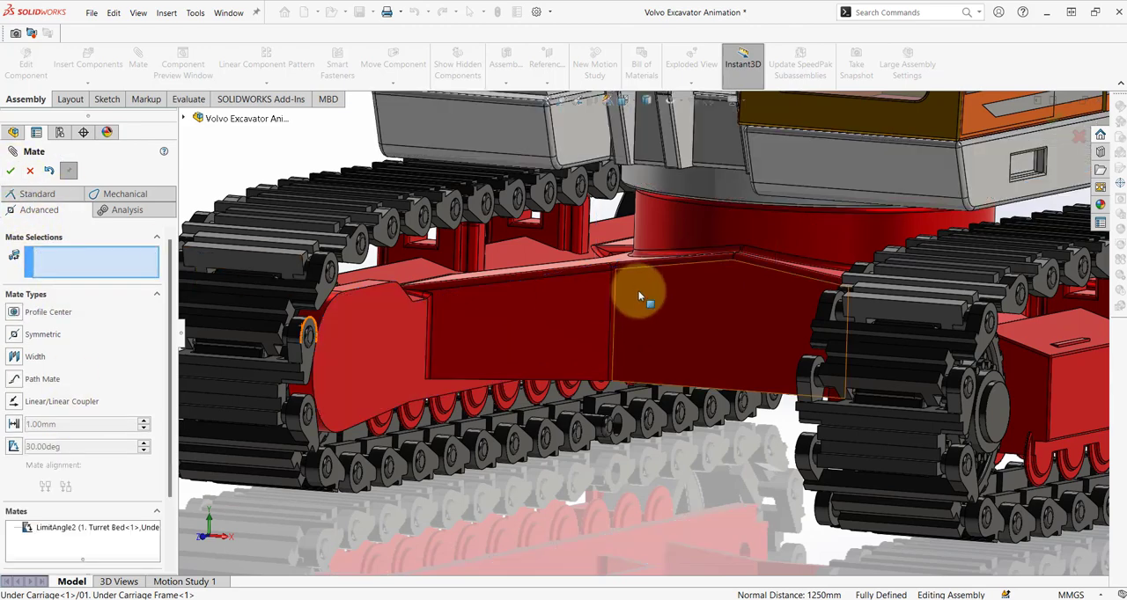
pyautogui.scroll(7, 681, 302)
pyautogui.moveTo(682, 302); pyautogui.dragTo(671, 361, button='middle')
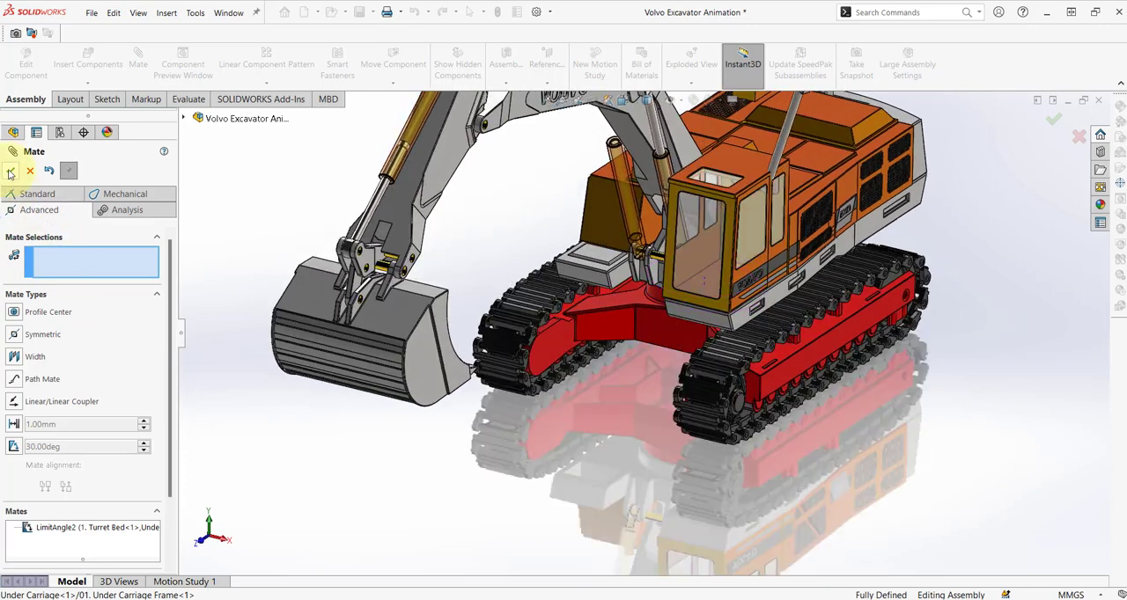
pyautogui.click(12, 171)
# Open the Mate Controller and collect all supported mates of the excavator assembly.
pyautogui.scroll(5, 596, 401)
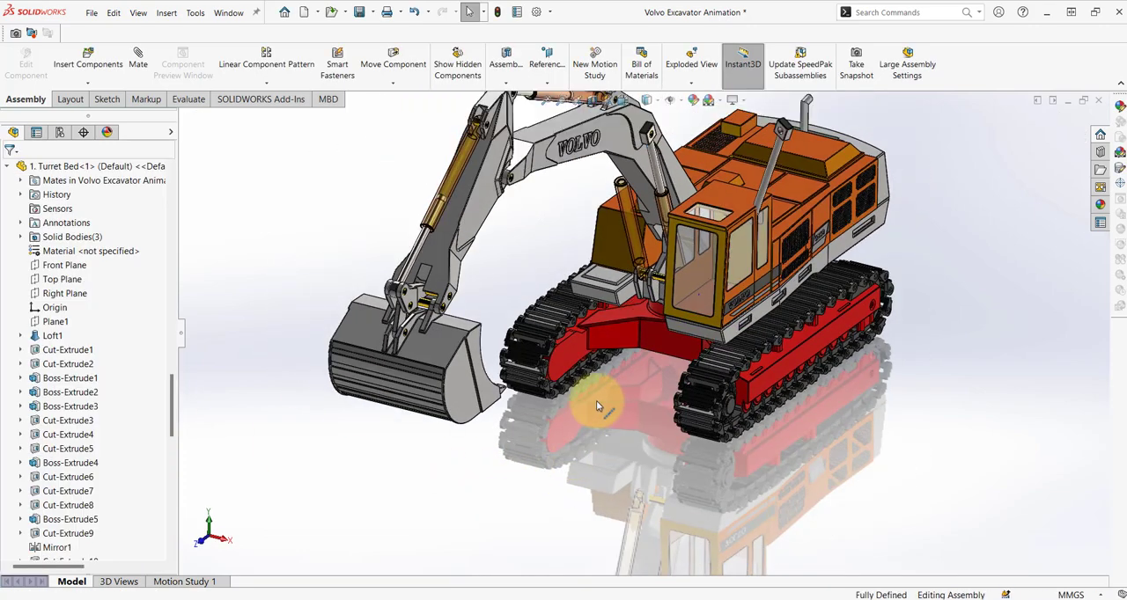
pyautogui.click(169, 13)
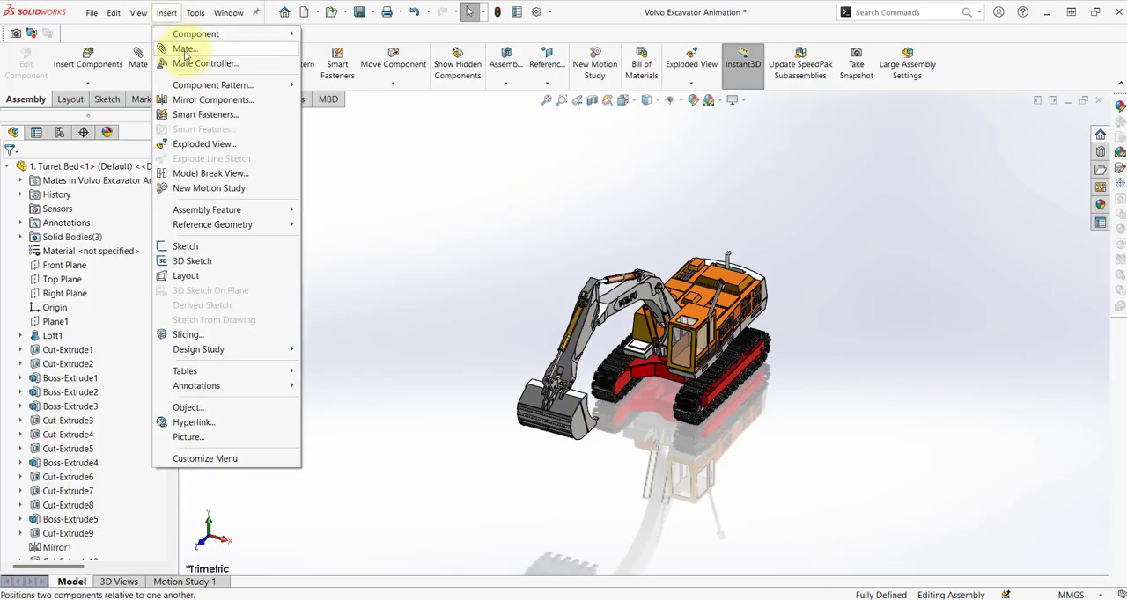
pyautogui.click(192, 66)
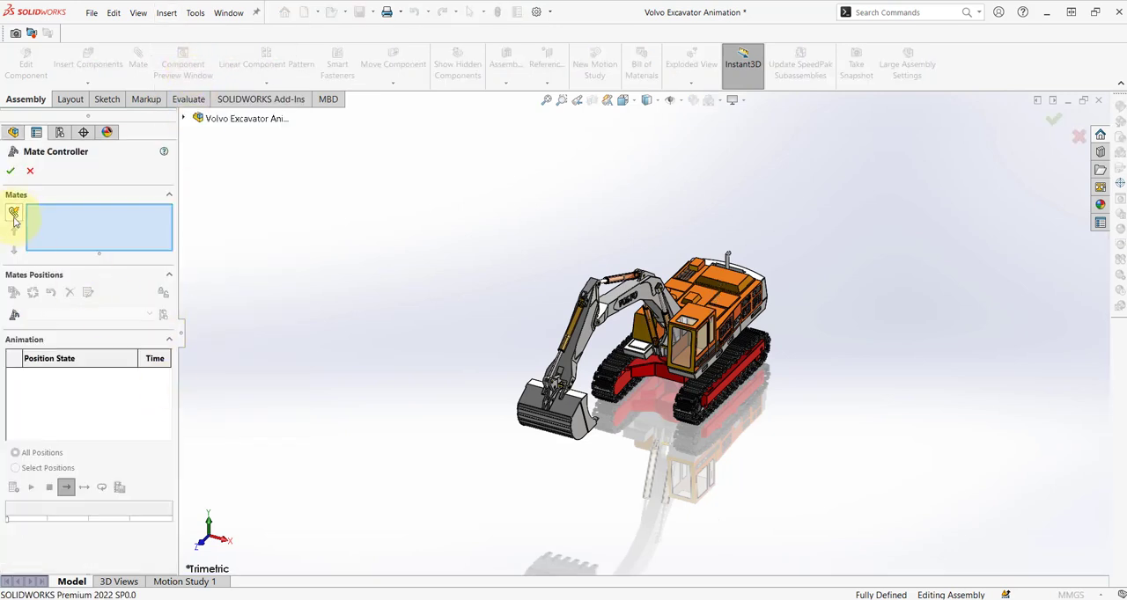
pyautogui.click(14, 212)
# Set LimitDistance1 to 10 mm and LimitDistance2 to 2000 mm in the mate positions.
pyautogui.click(57, 213)
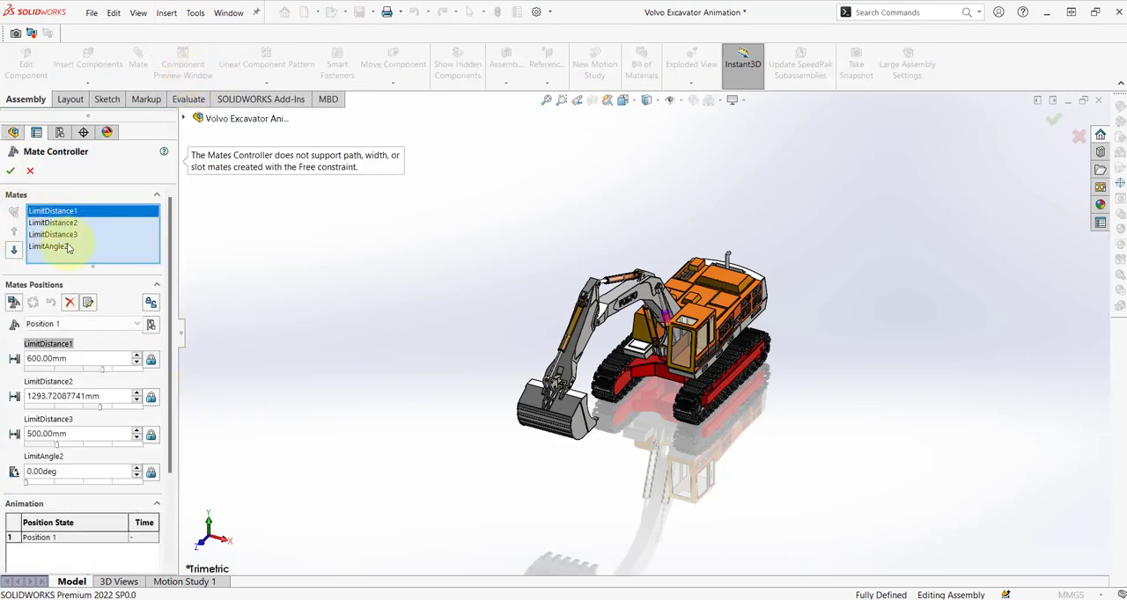
pyautogui.doubleClick(91, 354)
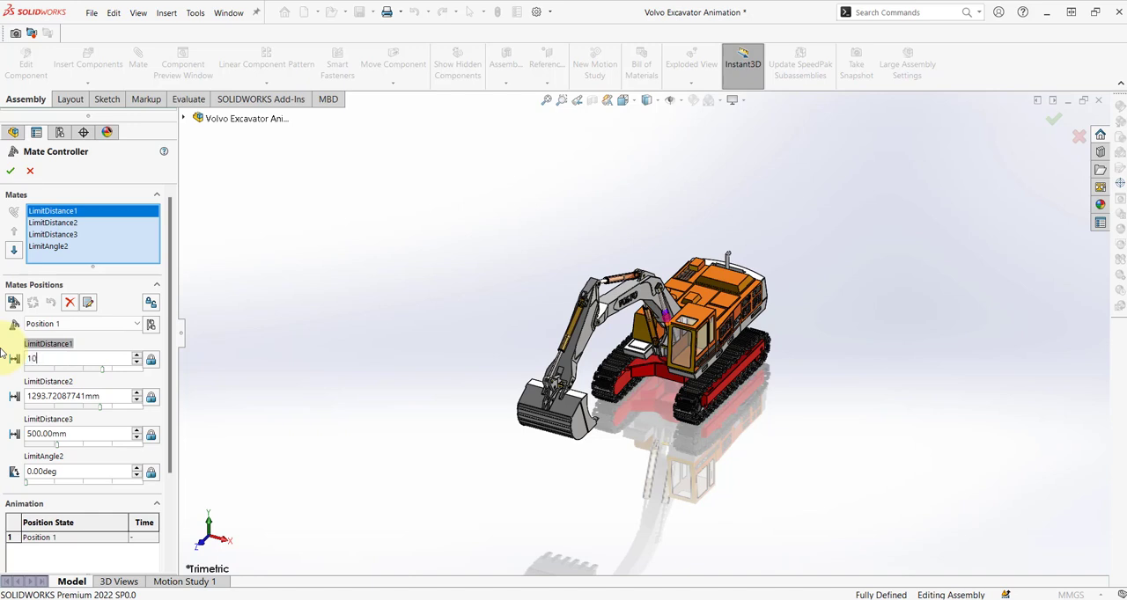
pyautogui.write('10')
pyautogui.press('Return')
pyautogui.doubleClick(105, 396)
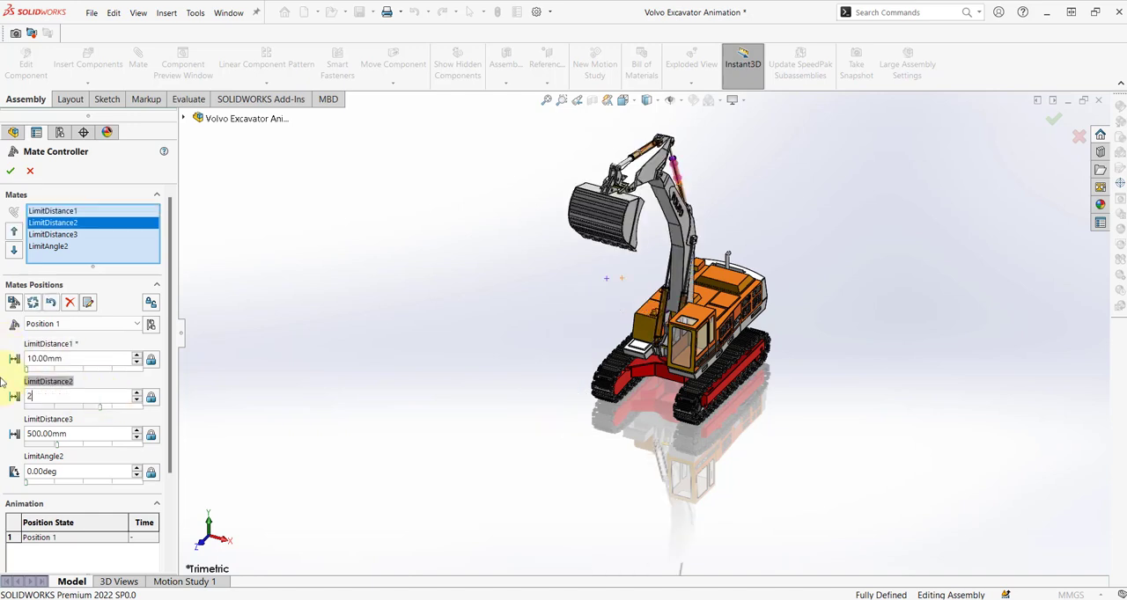
pyautogui.write('2000')
pyautogui.press('Return')
# Set LimitDistance3 to 1470 mm and add the current mate values as a new position under the suggested name.
pyautogui.doubleClick(95, 434)
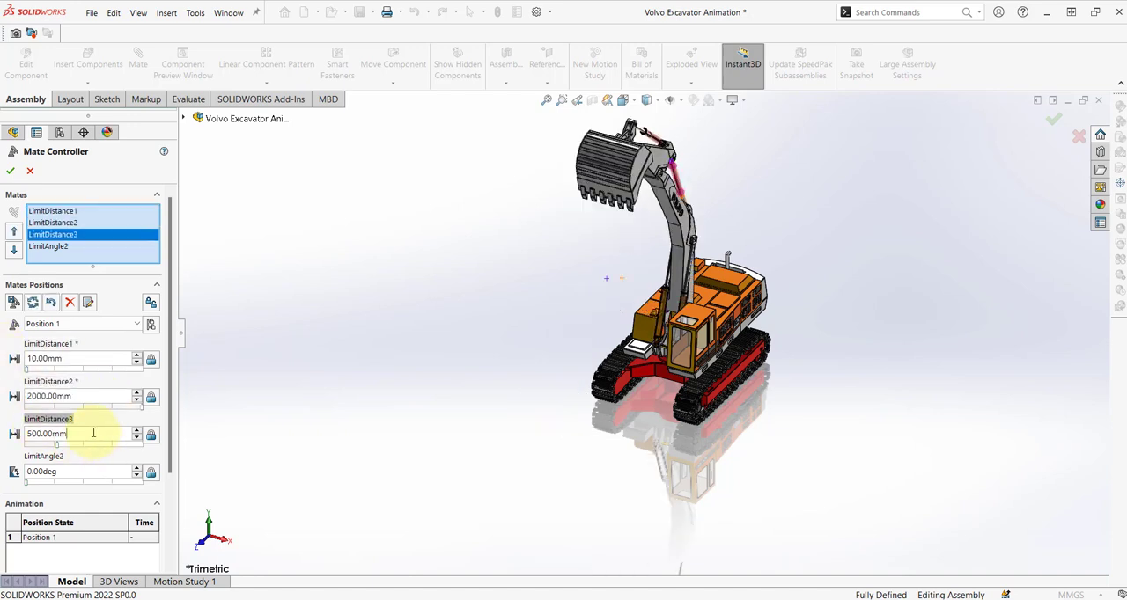
pyautogui.write('1470')
pyautogui.press('Return')
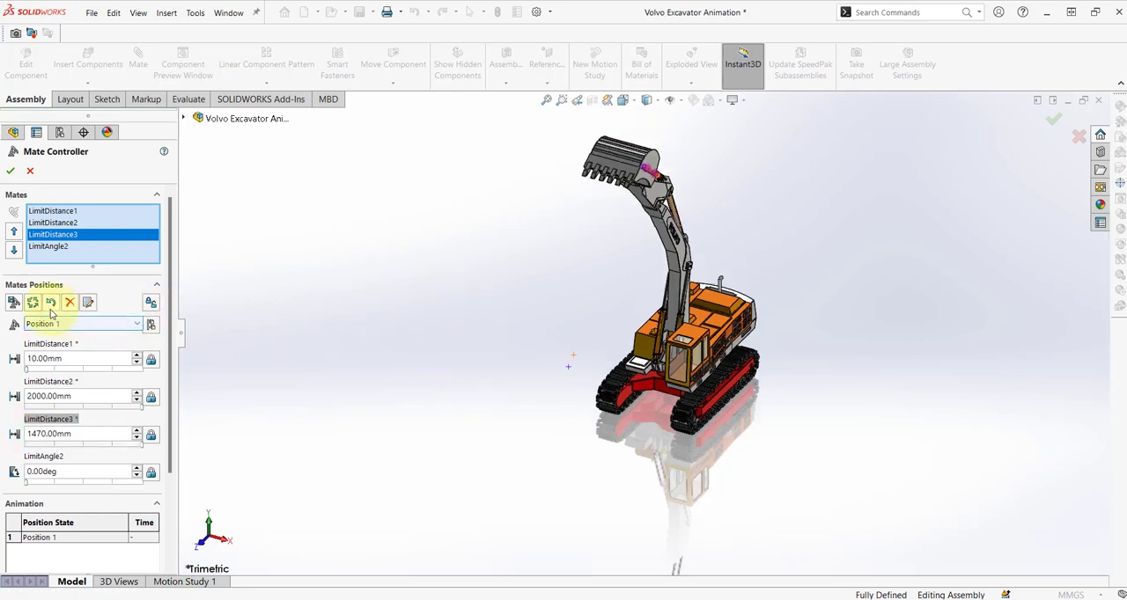
pyautogui.click(13, 303)
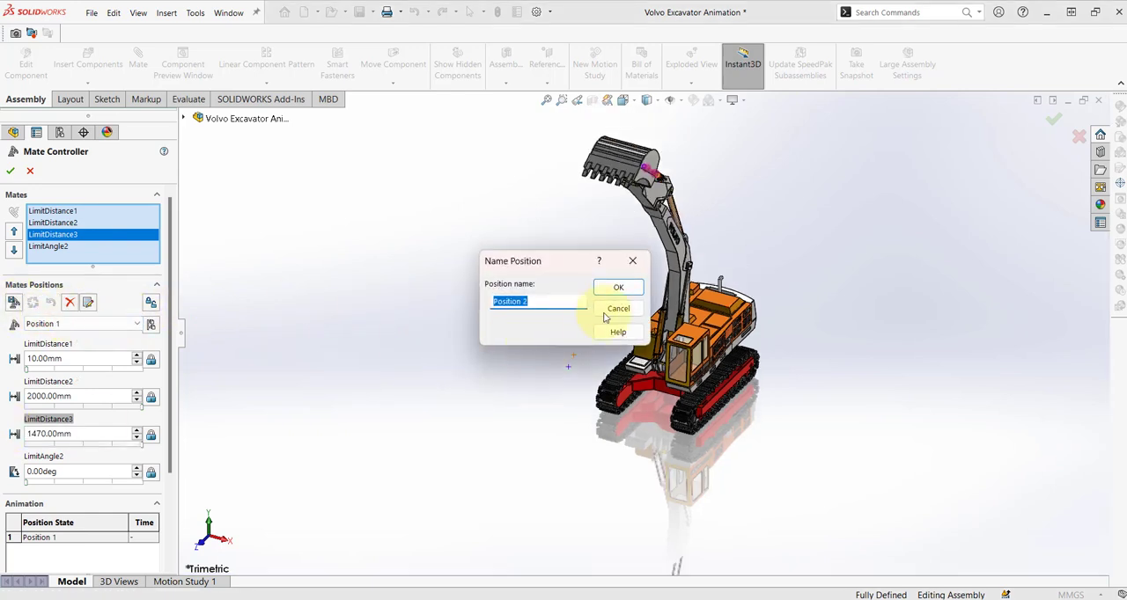
pyautogui.click(613, 291)
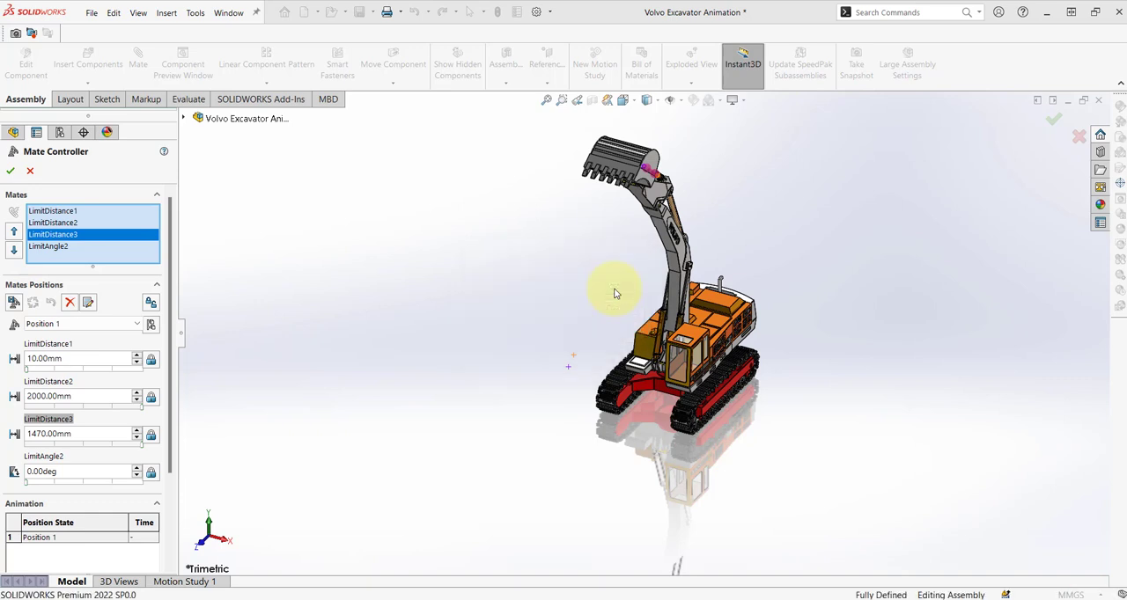
# Set the turret's LimitAngle2 to 90 degrees and add the result as a new position under the suggested name.
pyautogui.click(136, 468)
pyautogui.write('9')
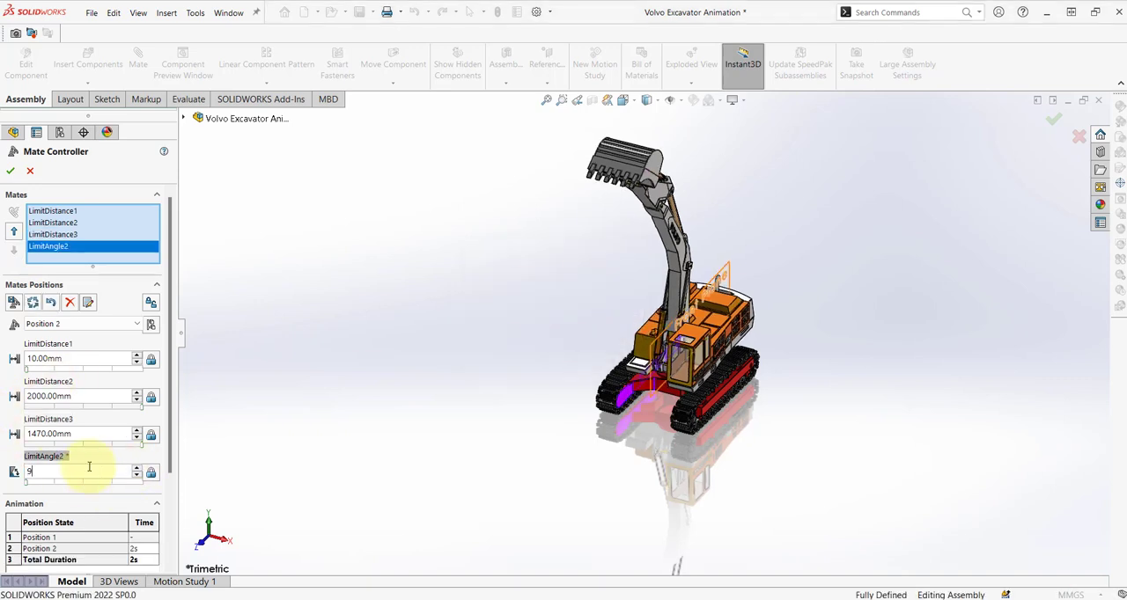
pyautogui.write('0')
pyautogui.press('Return')
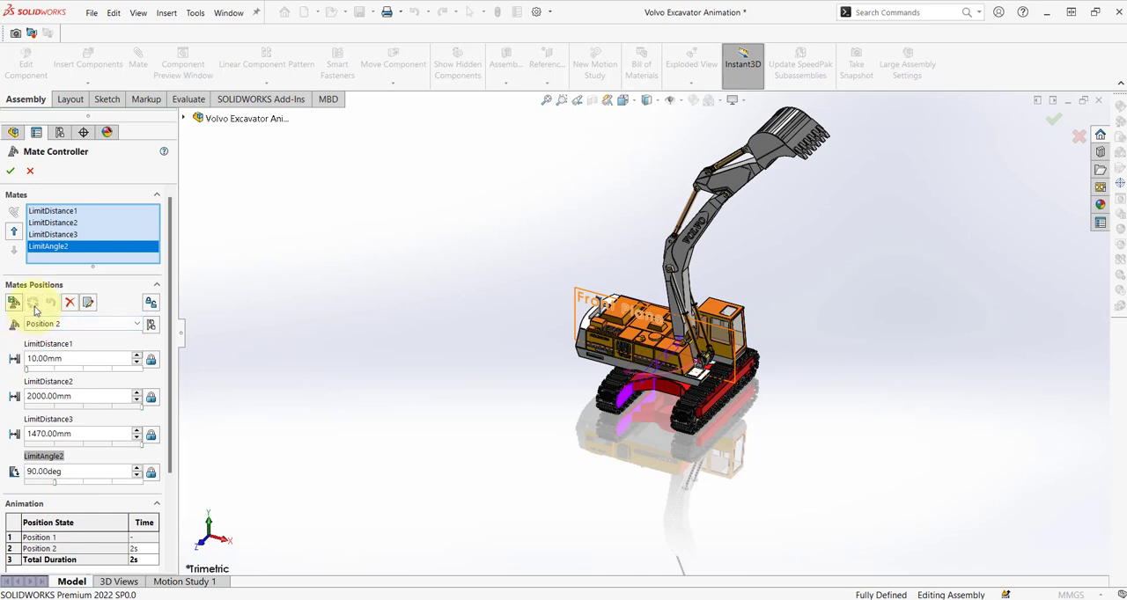
pyautogui.click(13, 303)
pyautogui.click(615, 289)
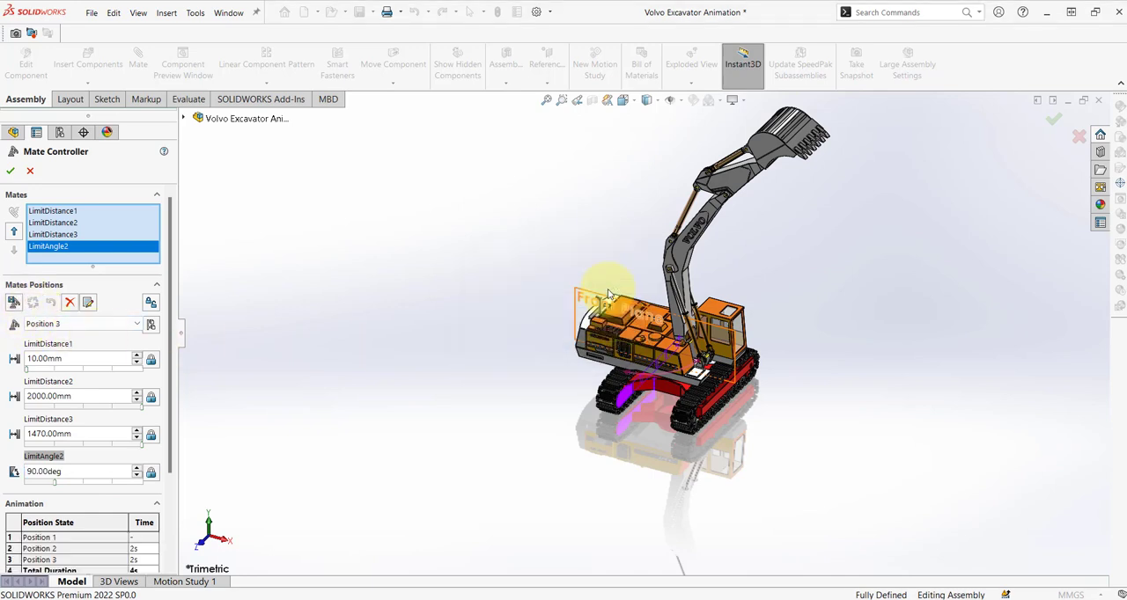
# Set LimitDistance1 to 500 mm and add this pose as a new position under the suggested name.
pyautogui.click(83, 357)
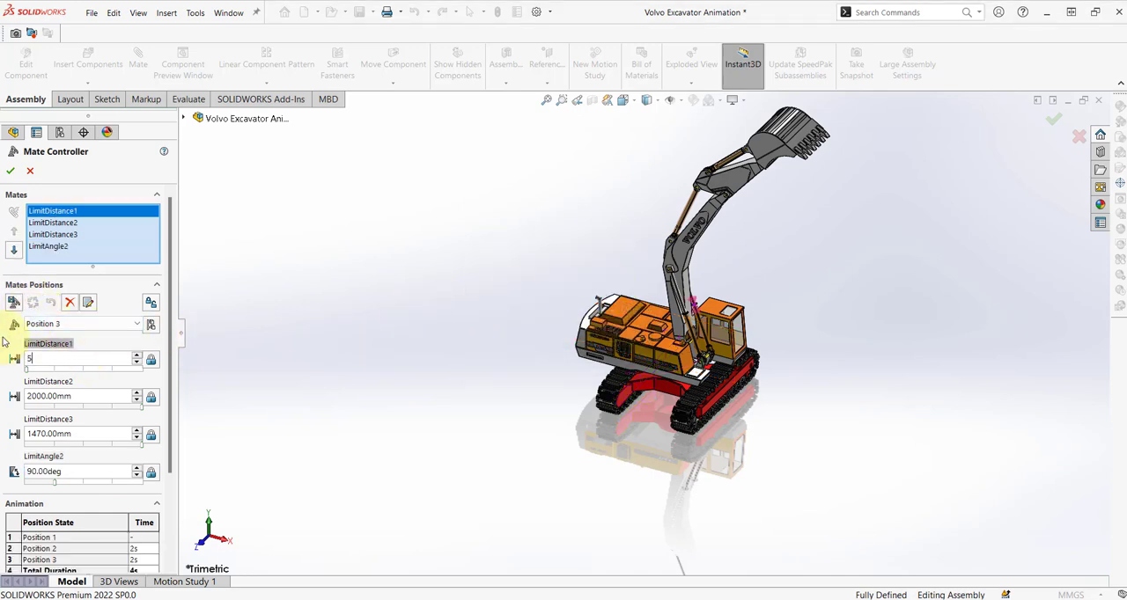
pyautogui.write('500')
pyautogui.press('Return')
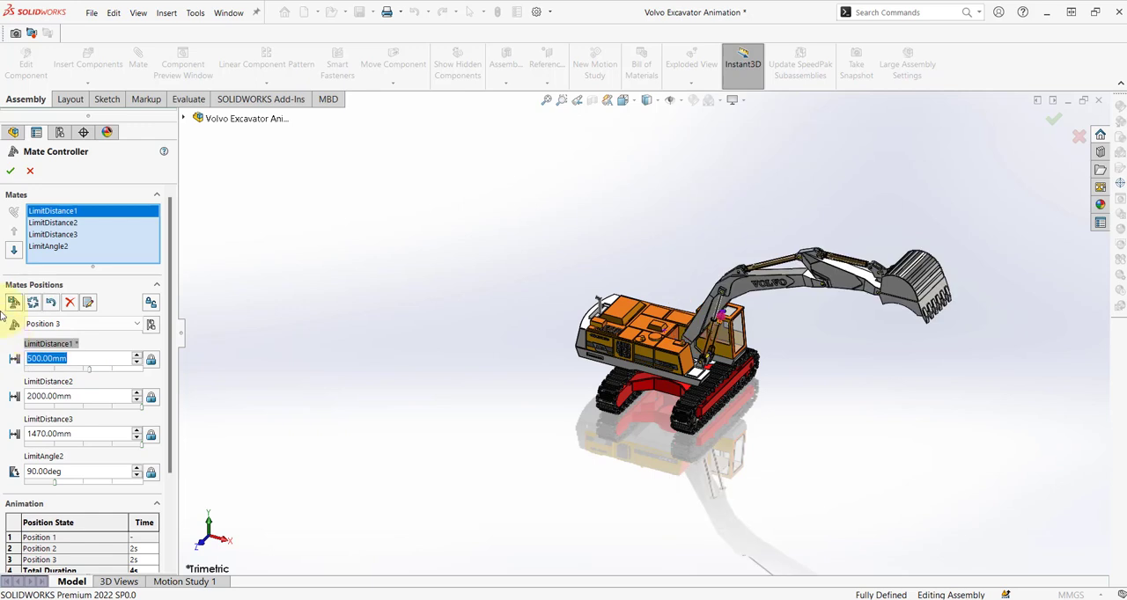
pyautogui.click(14, 303)
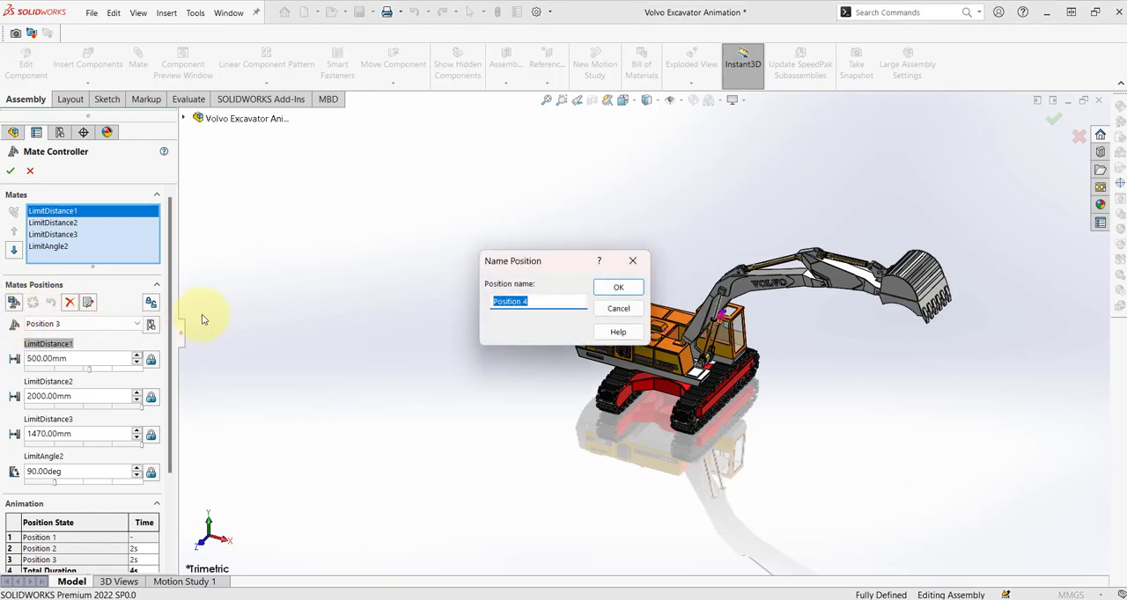
pyautogui.click(620, 286)
# Set LimitDistance2 to 1000 mm and add this pose as a new position under the suggested name.
pyautogui.click(79, 396)
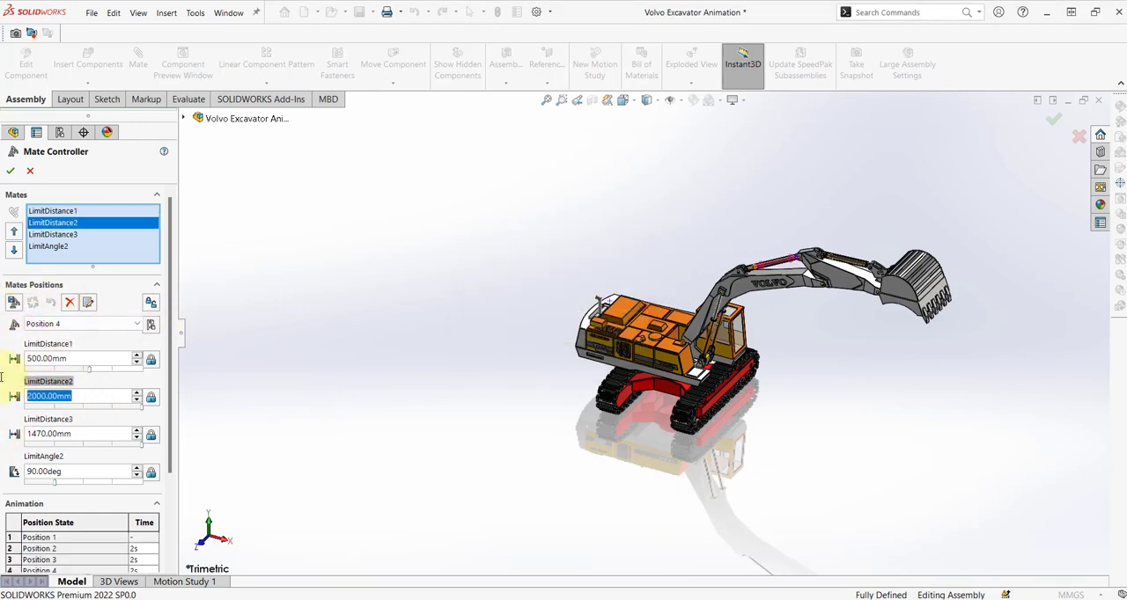
pyautogui.press('Return')
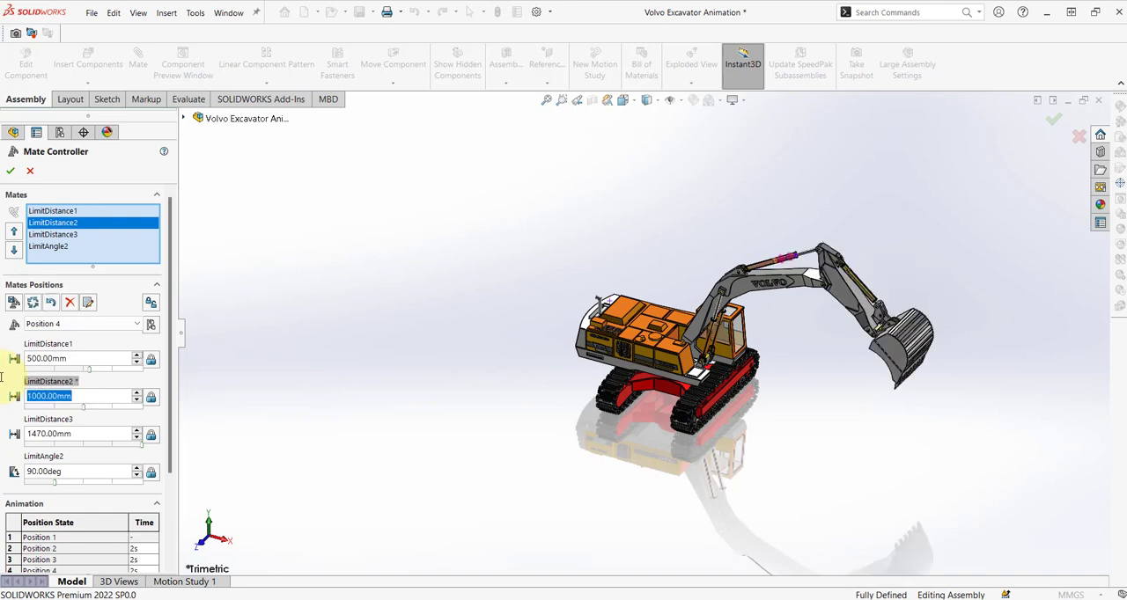
pyautogui.click(15, 303)
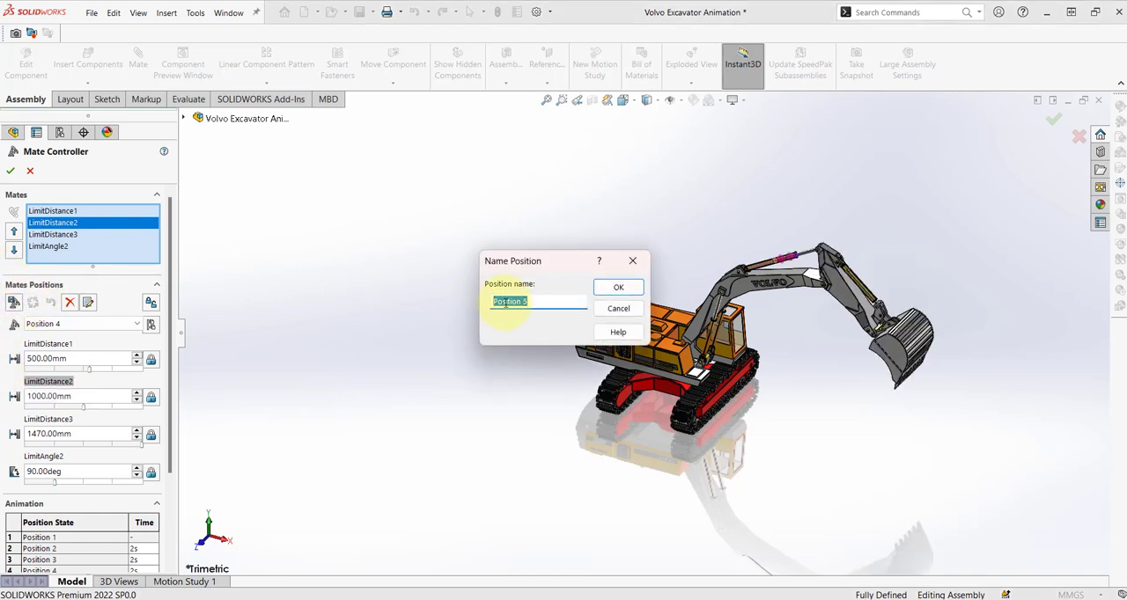
pyautogui.click(620, 288)
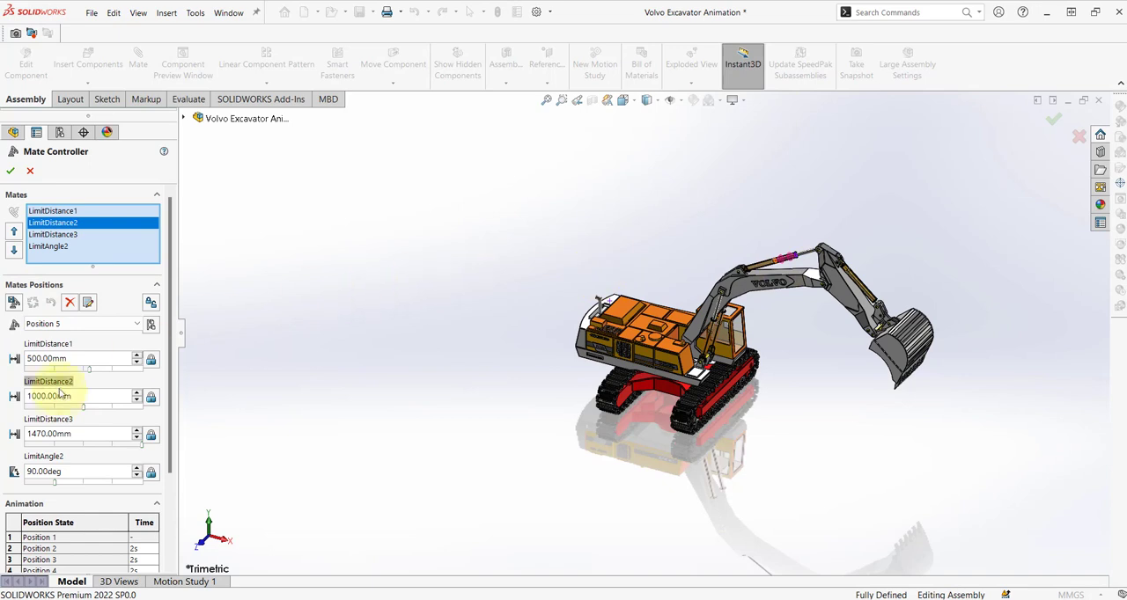
# Set LimitDistance1 to 900 mm, updating the current position, and add a new position with the same values.
pyautogui.click(94, 358)
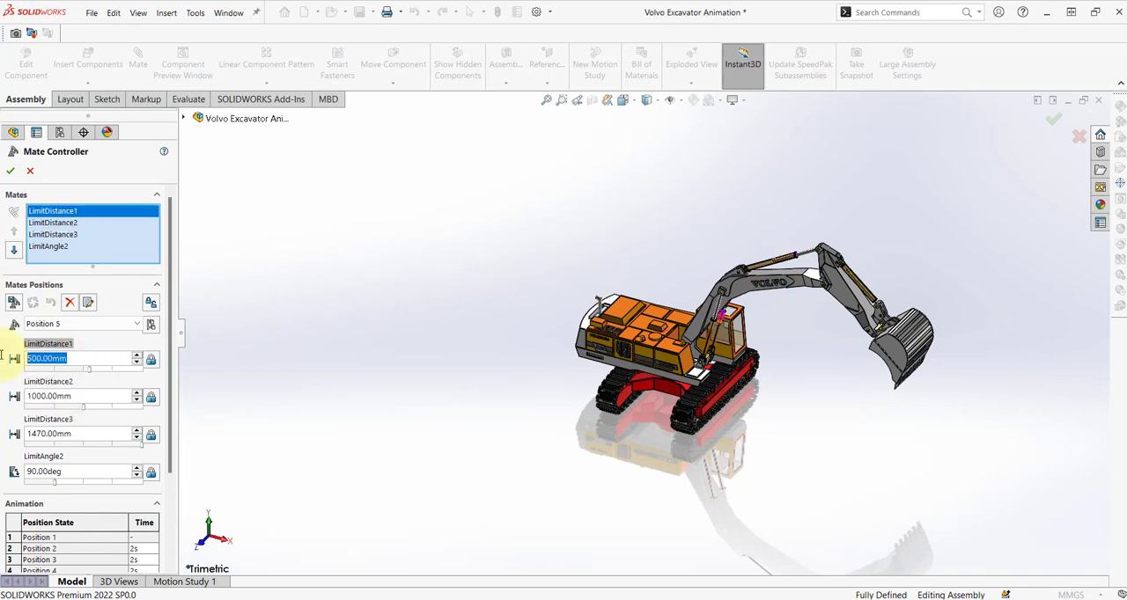
pyautogui.press('Return')
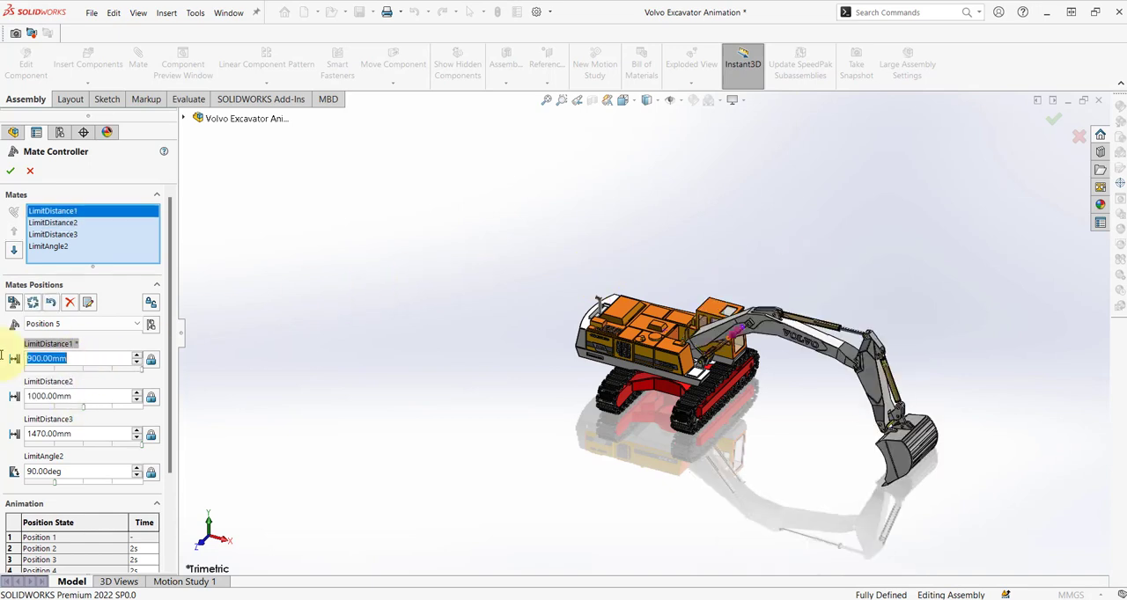
pyautogui.click(33, 304)
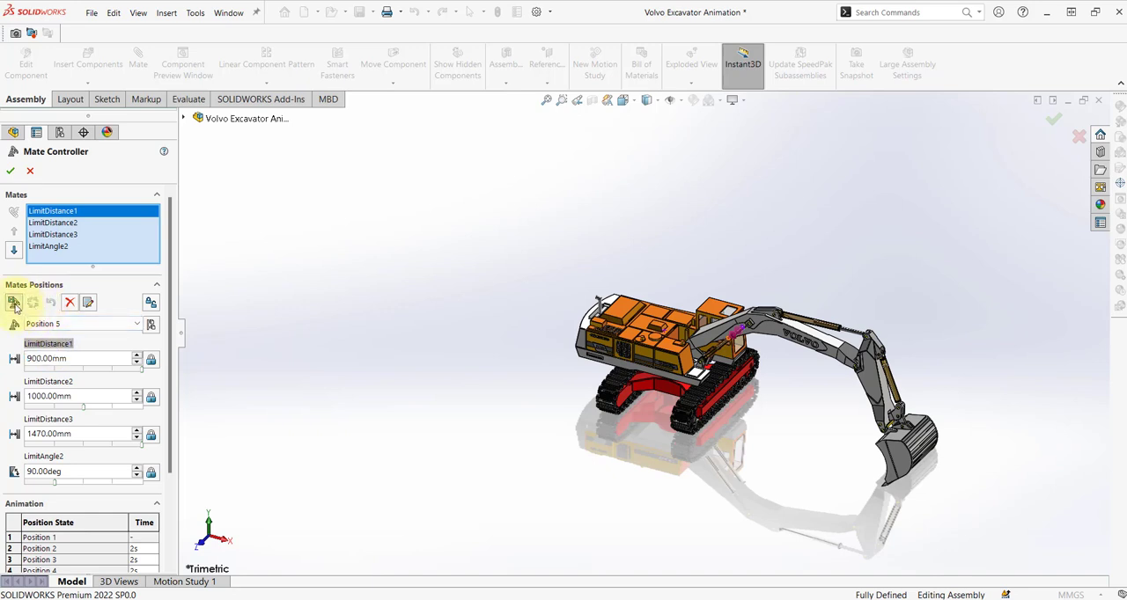
pyautogui.click(14, 303)
pyautogui.click(607, 291)
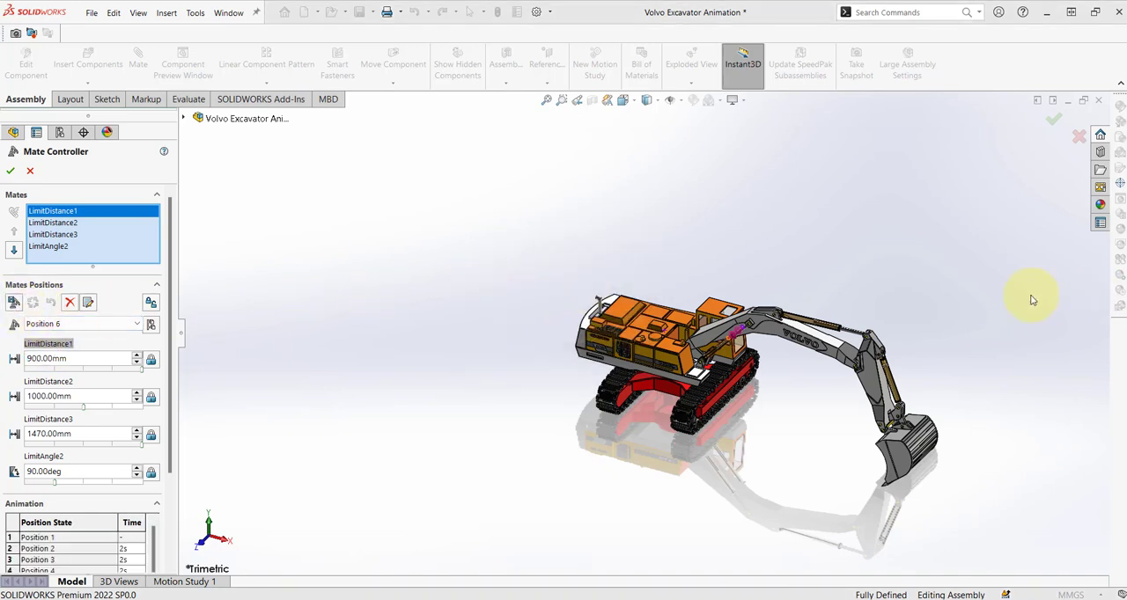
# Set LimitDistance2 to 800 mm and LimitDistance3 to 200 mm, and add this pose as a new position.
pyautogui.click(48, 396)
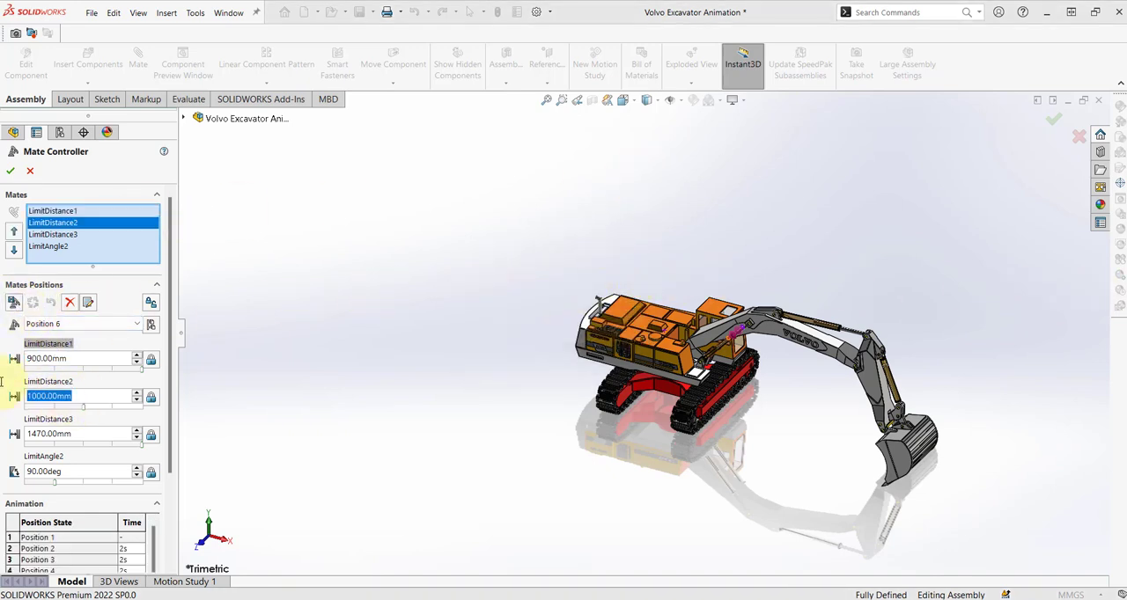
pyautogui.write('800')
pyautogui.press('Return')
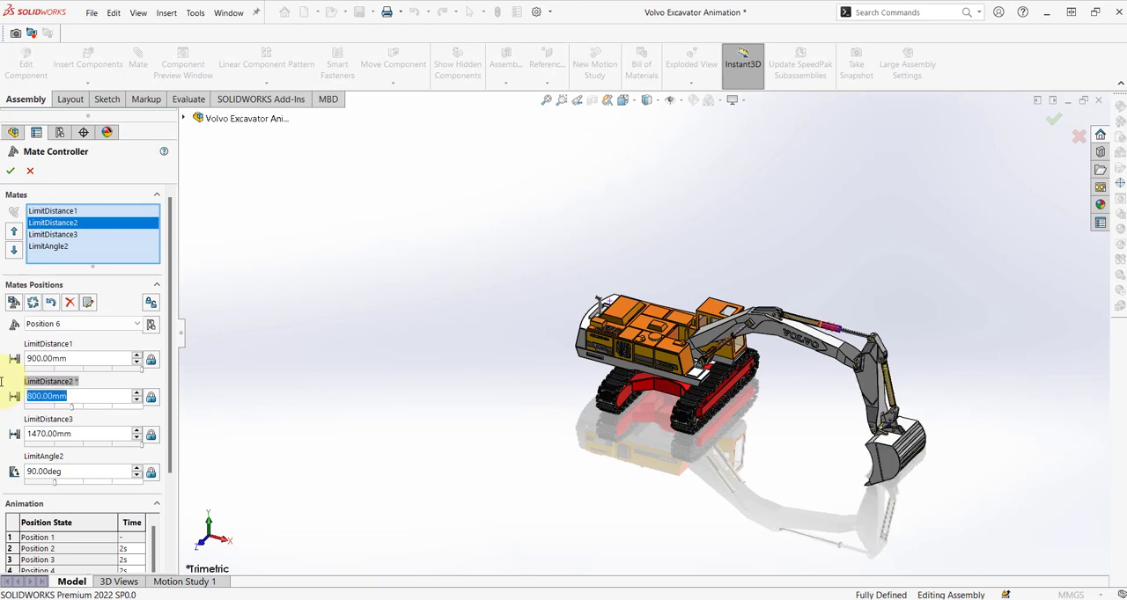
pyautogui.click(48, 434)
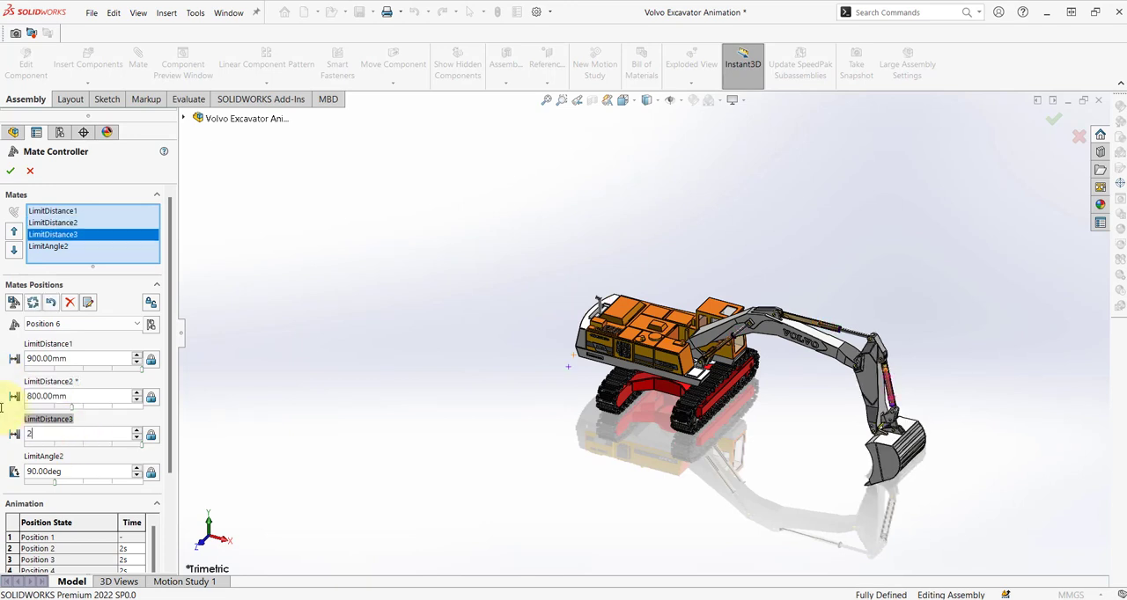
pyautogui.write('200')
pyautogui.press('Return')
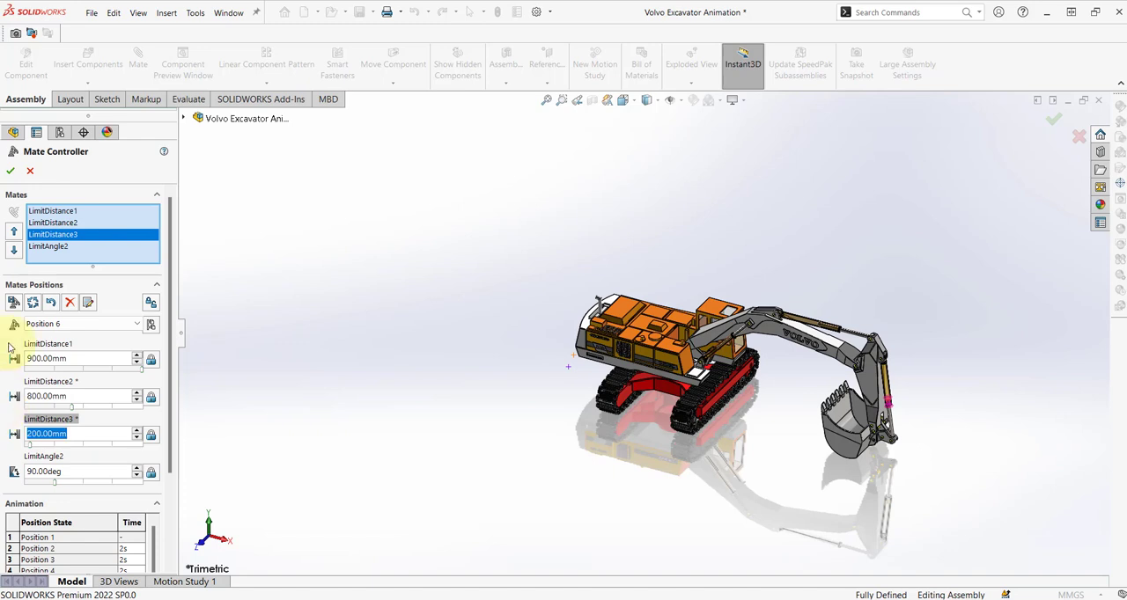
pyautogui.click(13, 303)
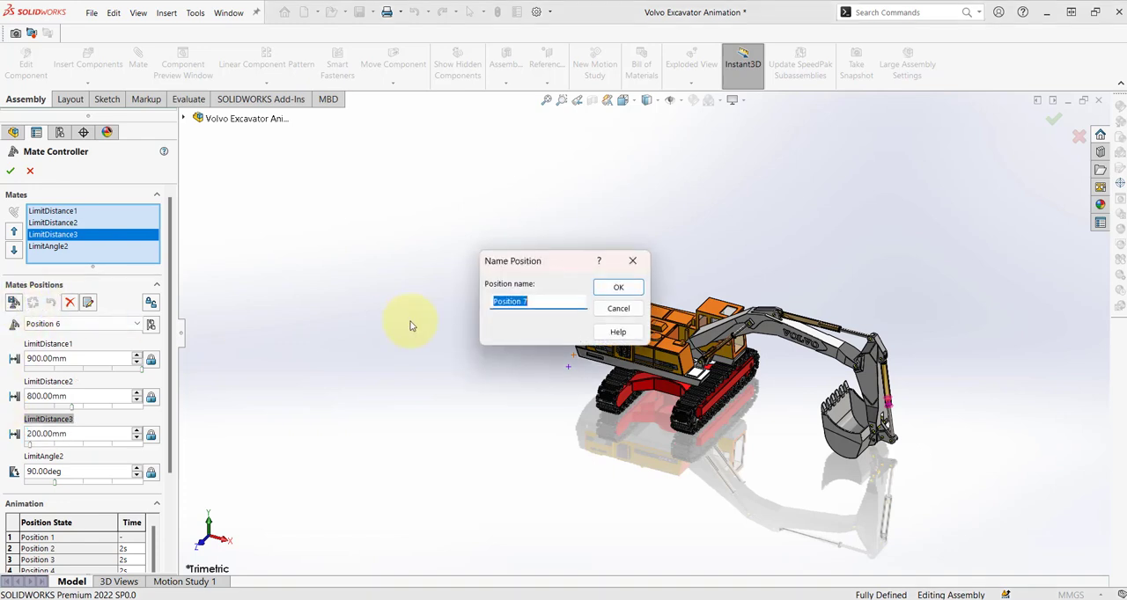
pyautogui.click(618, 289)
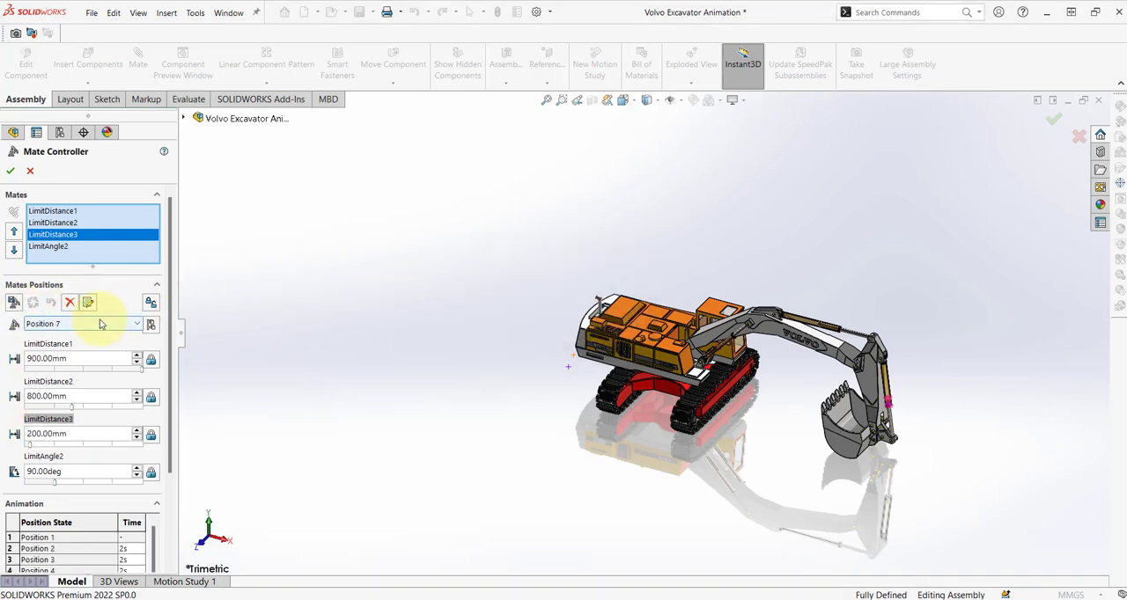
# Update the current position with LimitDistance1 at 600 mm and LimitDistance3 at 140 mm, and add a new position with these values.
pyautogui.click(88, 354)
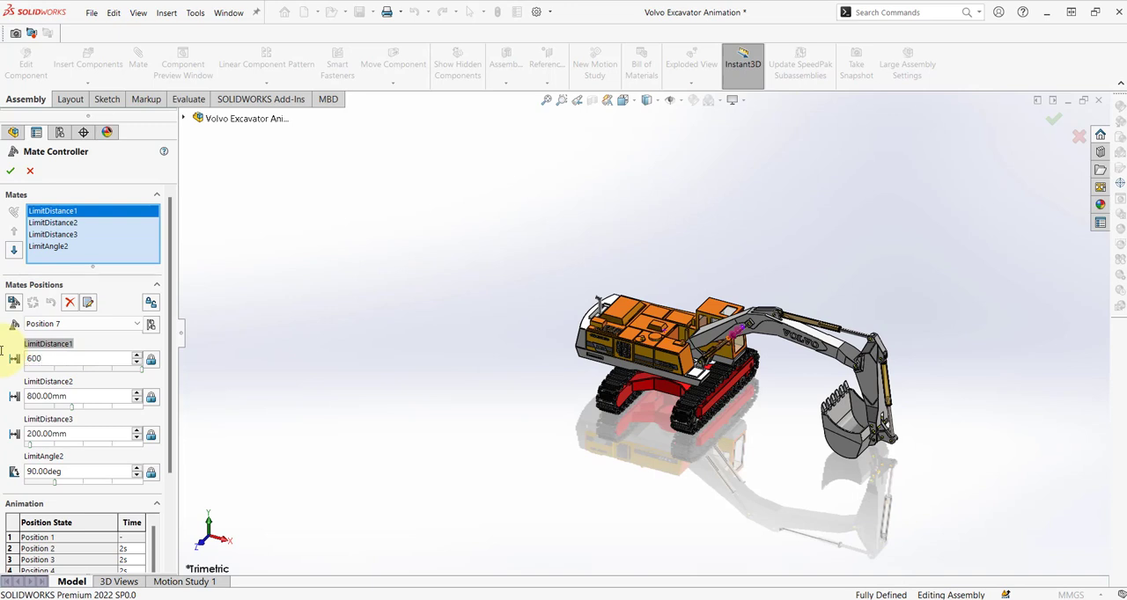
pyautogui.press('Return')
pyautogui.click(74, 433)
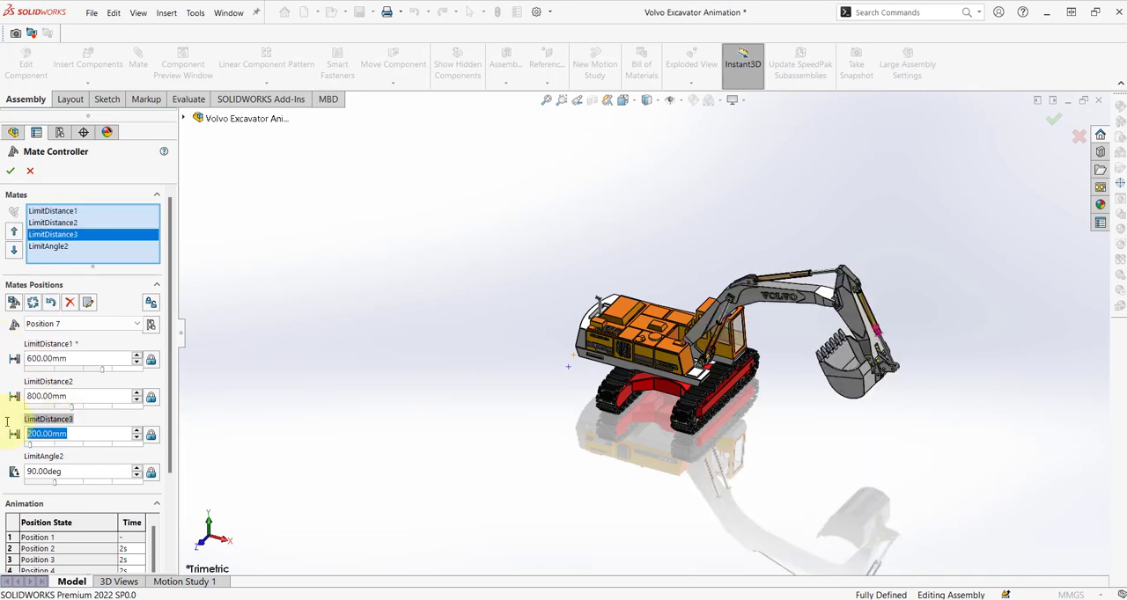
pyautogui.write('130')
pyautogui.press('Return')
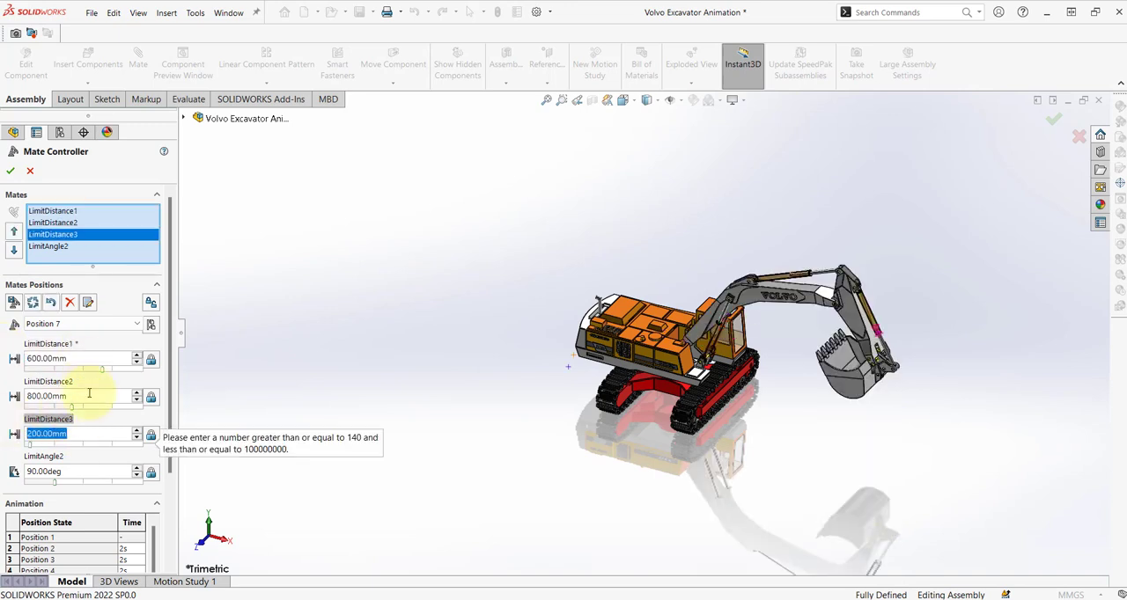
pyautogui.write('140')
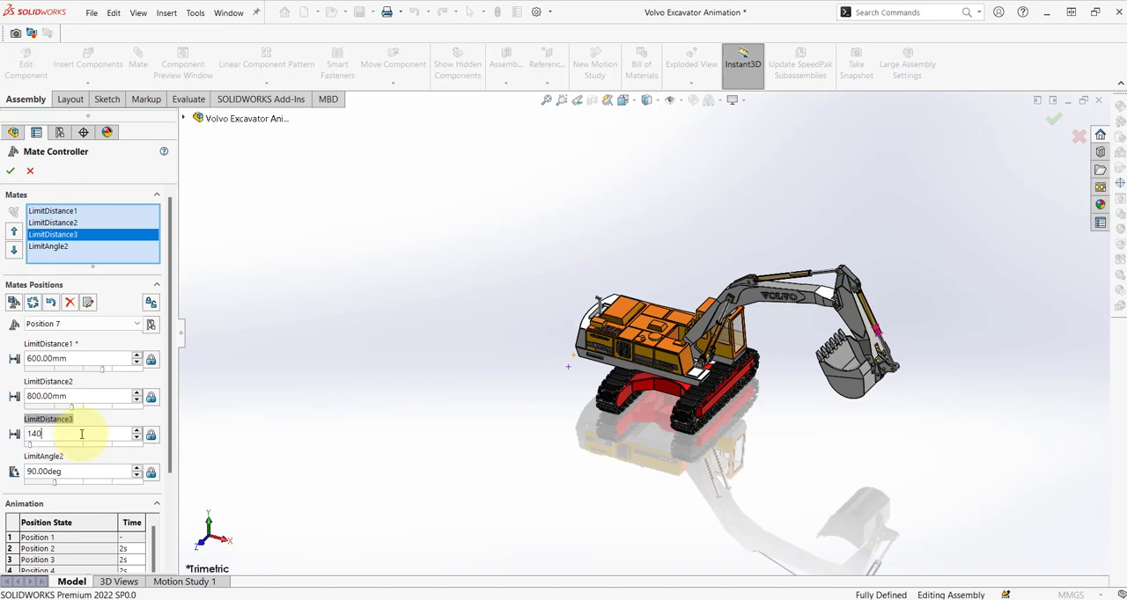
pyautogui.click(36, 303)
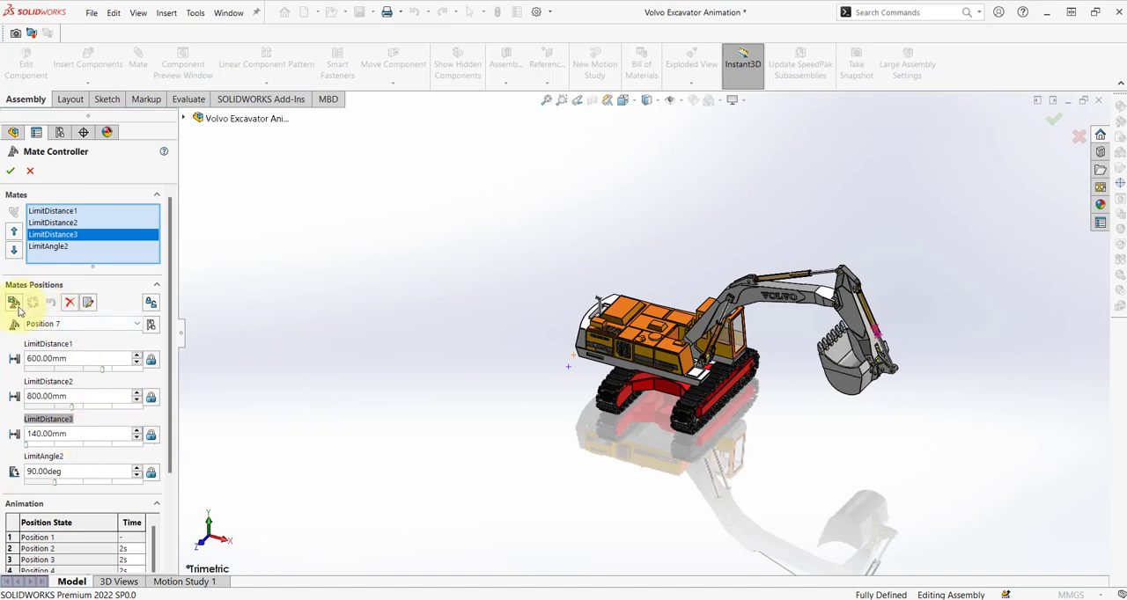
pyautogui.click(14, 303)
pyautogui.click(621, 296)
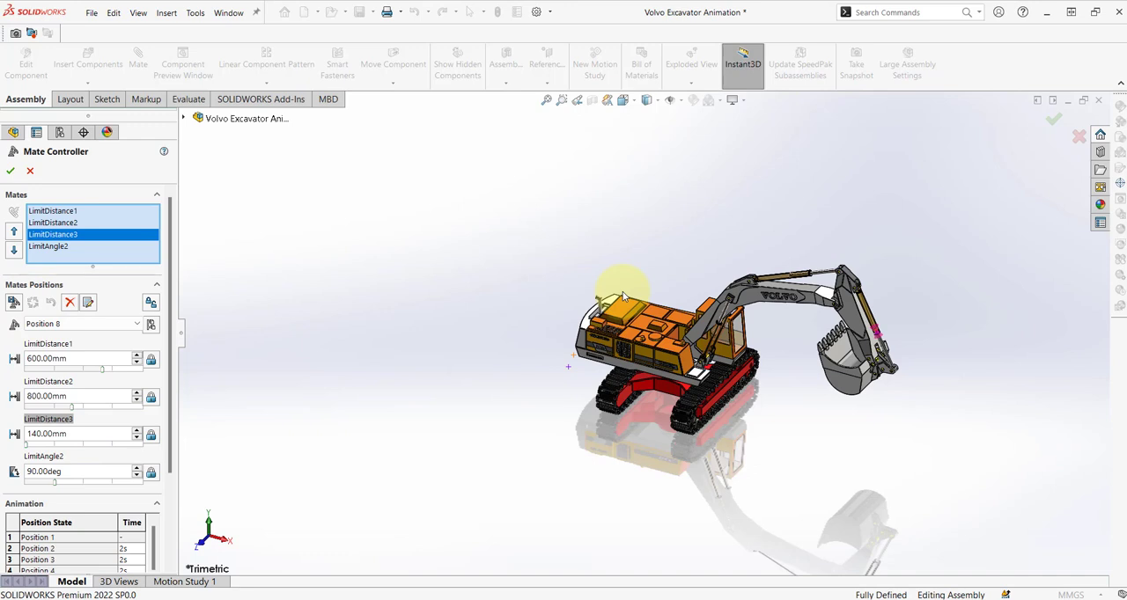
# Set LimitAngle2 to 180°, update the current position, and add this pose as a new position under the suggested name.
pyautogui.click(79, 397)
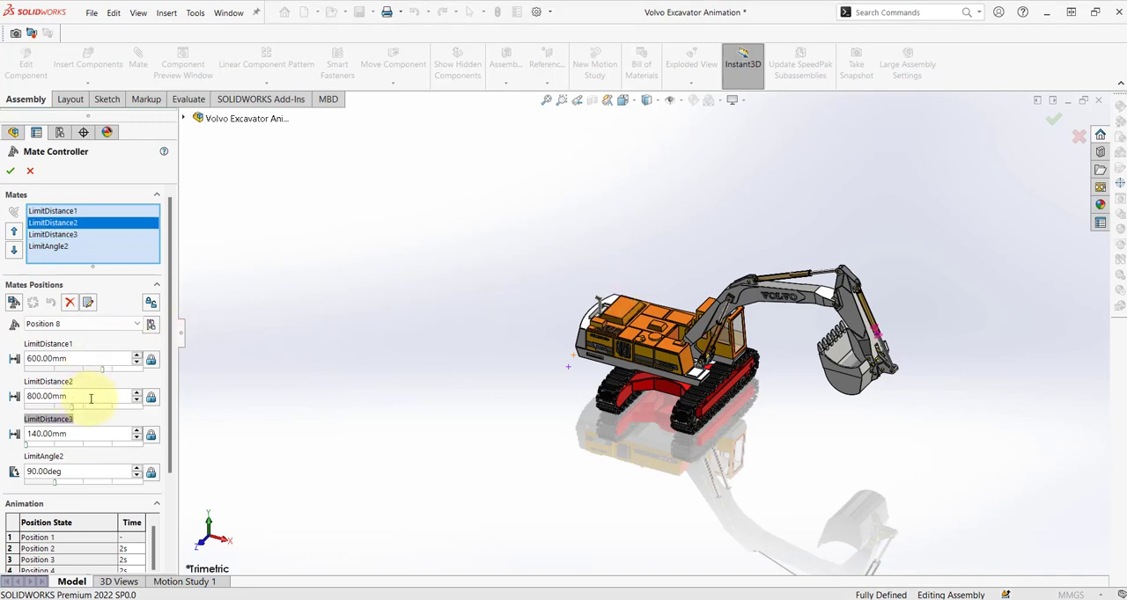
pyautogui.click(88, 476)
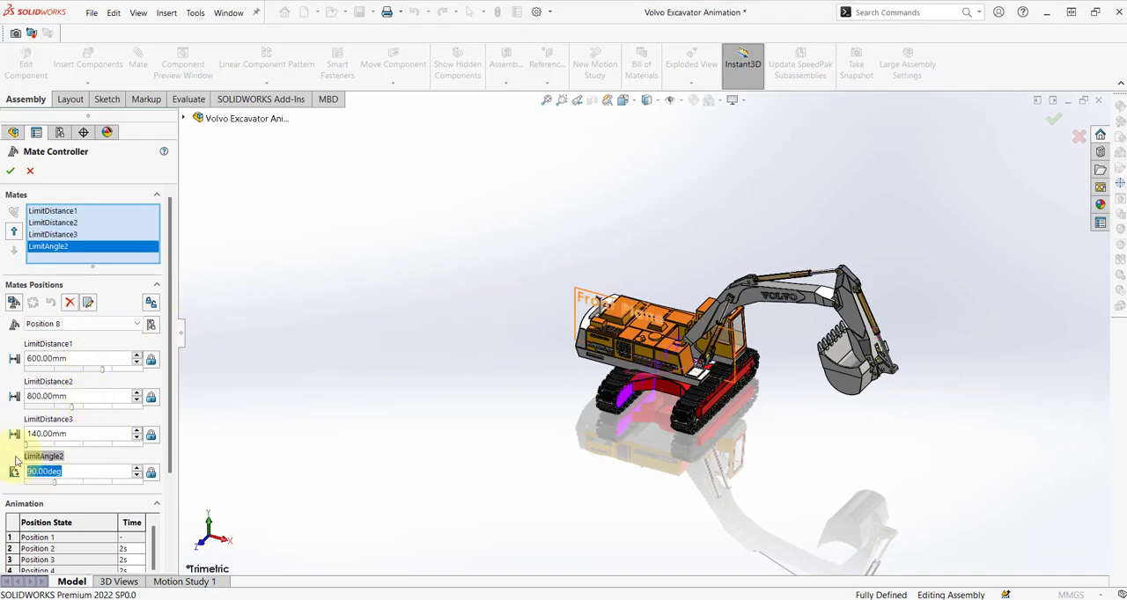
pyautogui.write('180')
pyautogui.press('Return')
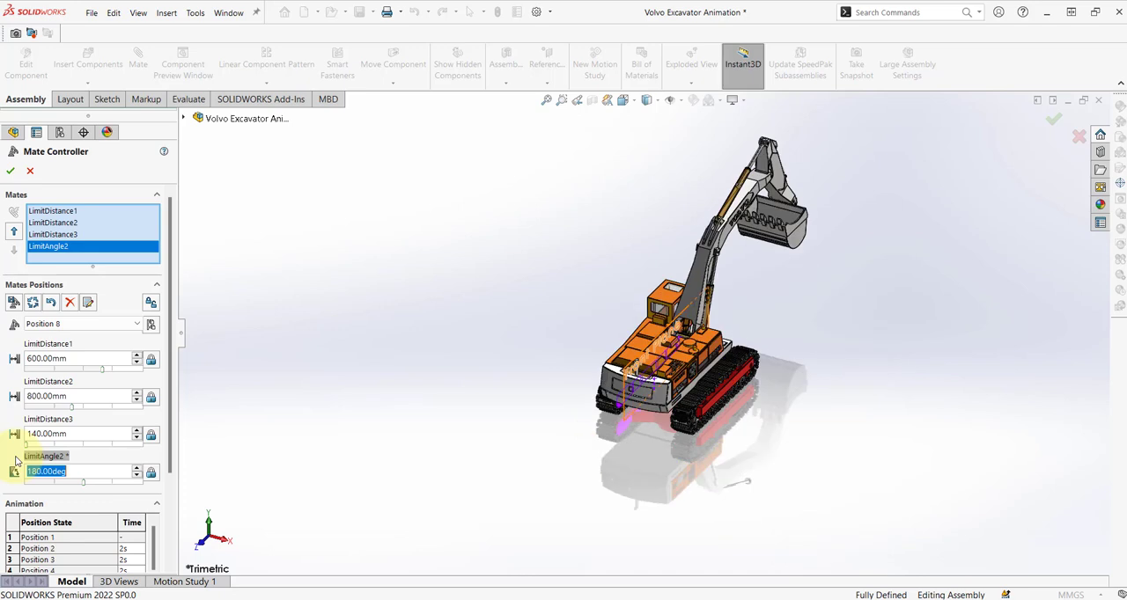
pyautogui.click(13, 303)
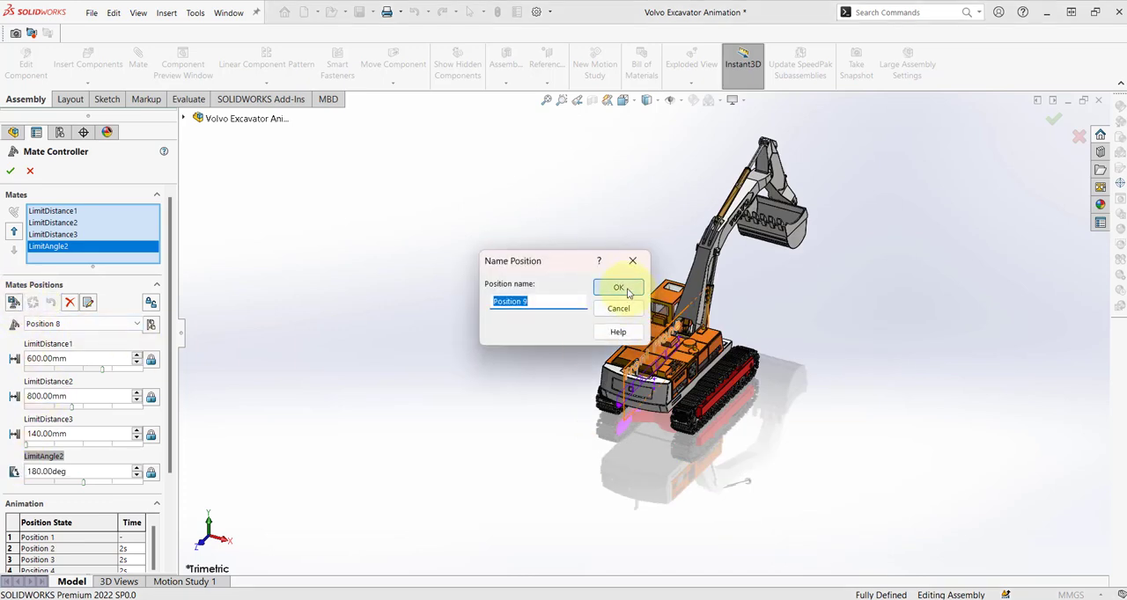
pyautogui.click(628, 291)
# Set LimitDistance1 to 700 mm and add this pose as a new position under the suggested name.
pyautogui.click(84, 361)
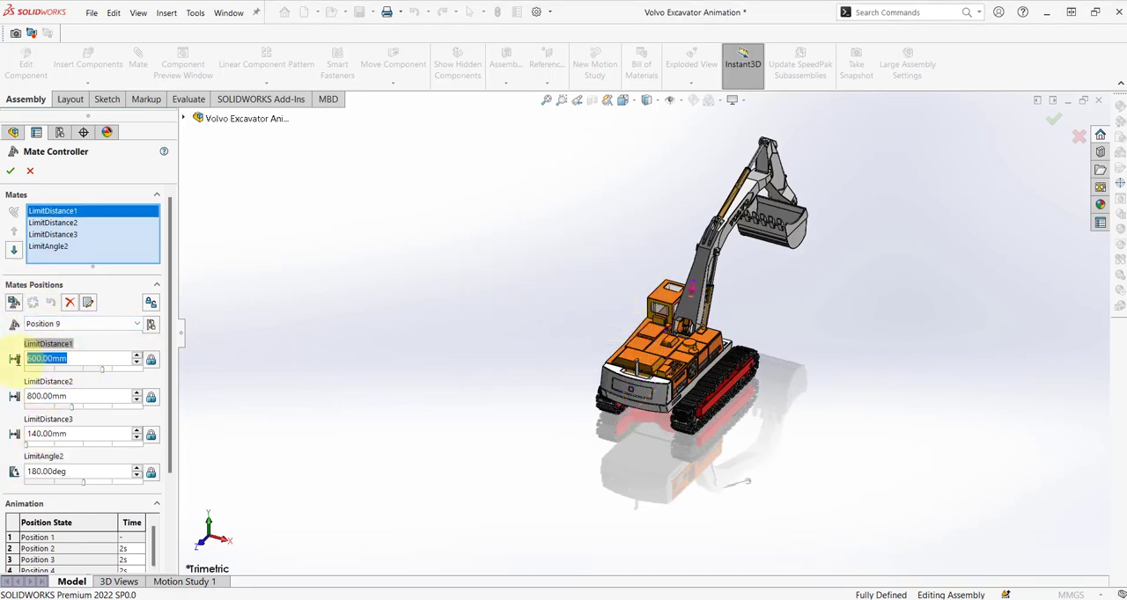
pyautogui.press('Return')
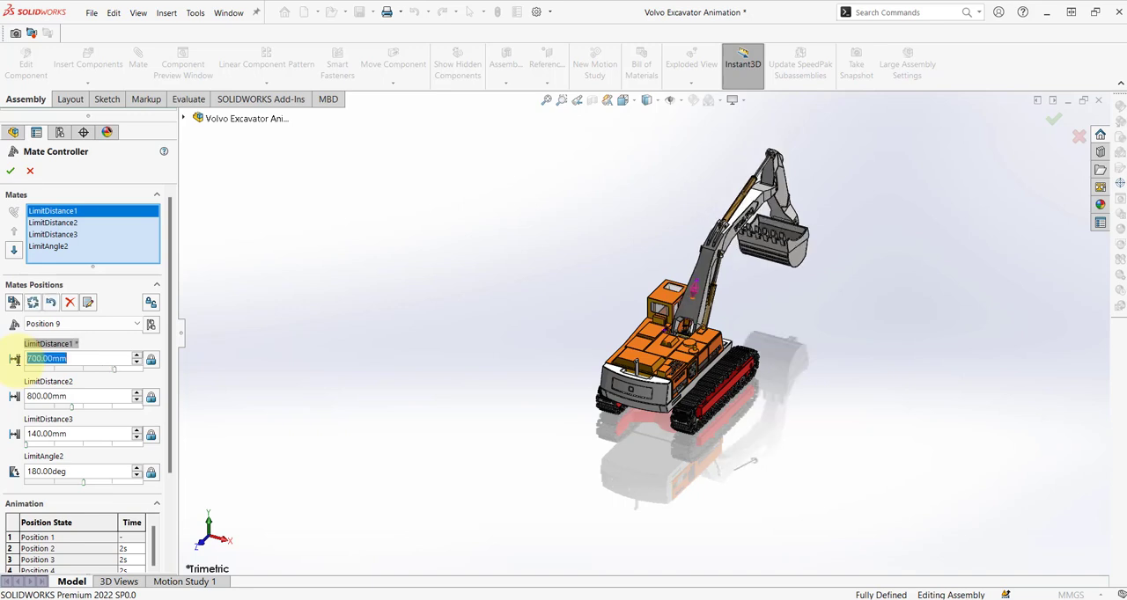
pyautogui.click(18, 303)
pyautogui.click(620, 291)
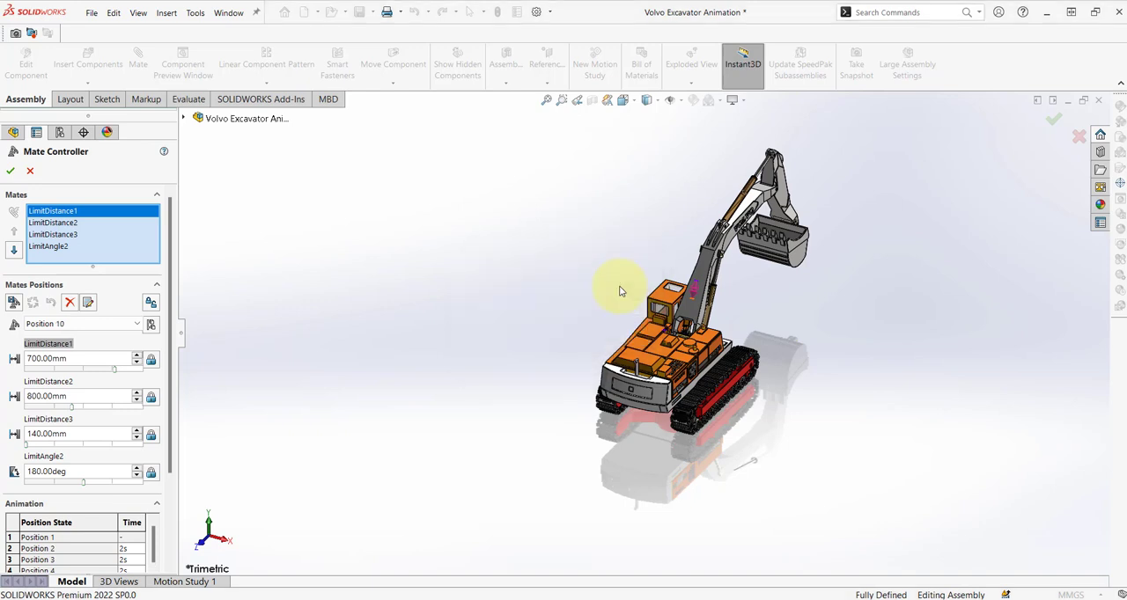
# Set LimitDistance2 to 1500 mm and LimitDistance3 to 1470 mm, and add this pose as a new position.
pyautogui.click(58, 395)
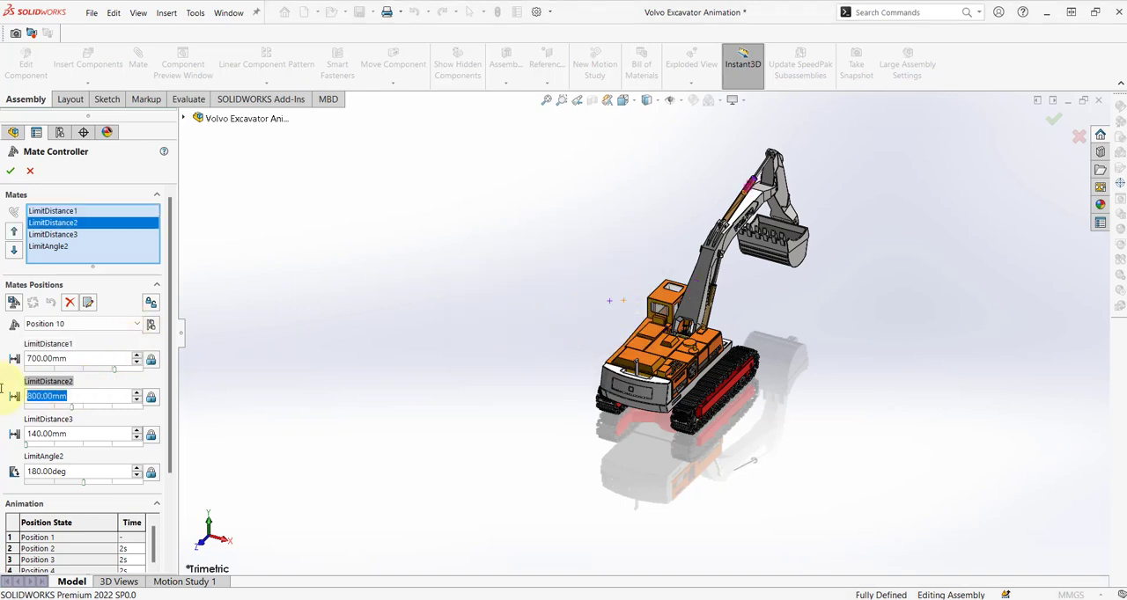
pyautogui.press('Return')
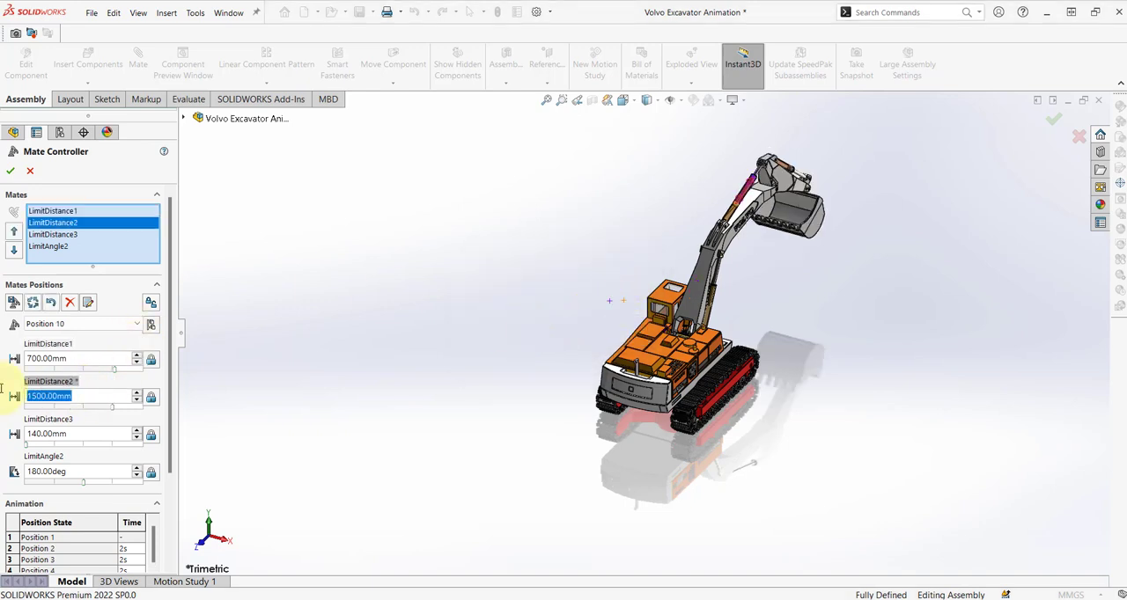
pyautogui.click(88, 433)
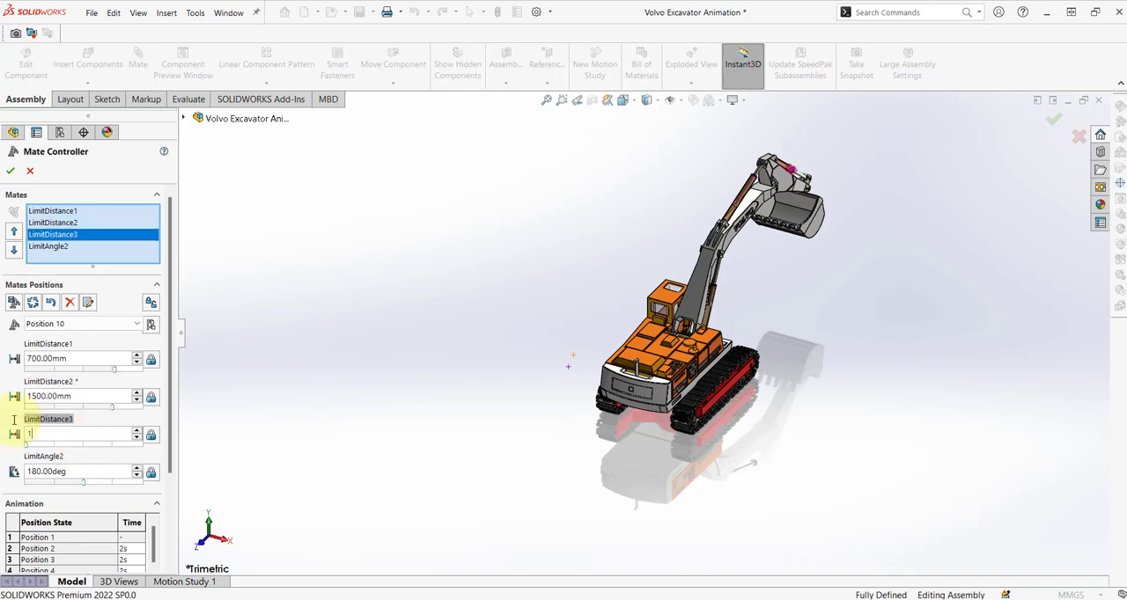
pyautogui.press('Return')
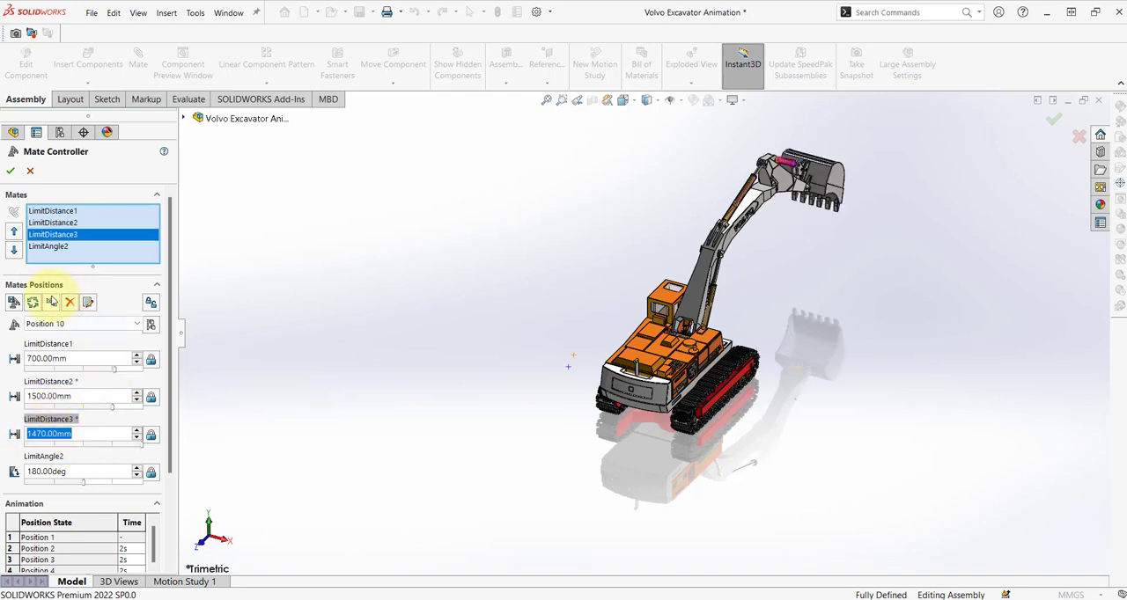
pyautogui.click(14, 303)
pyautogui.click(615, 293)
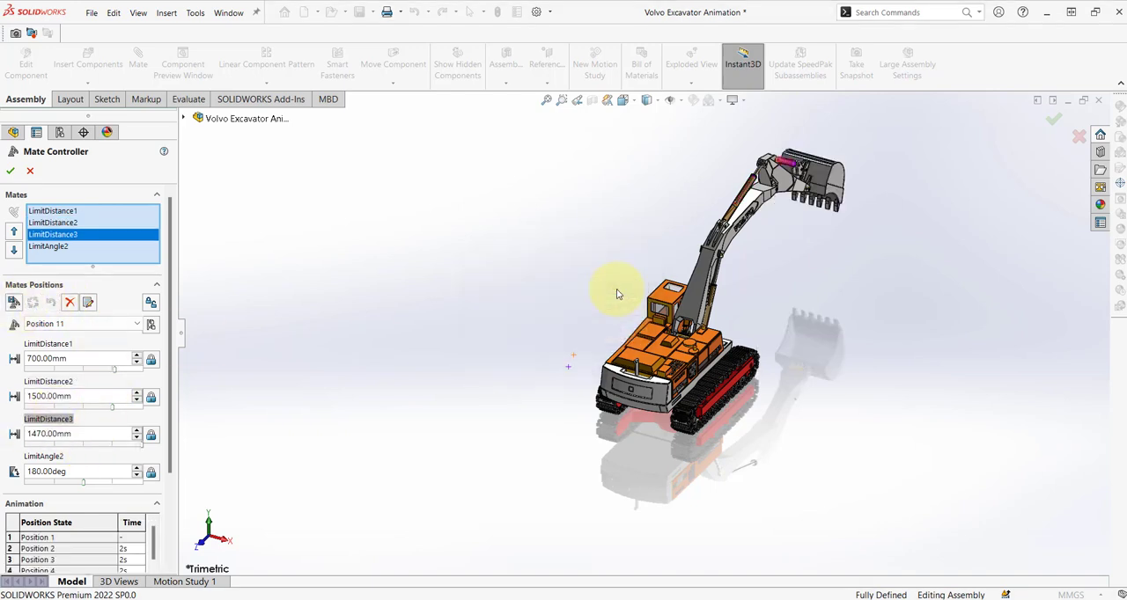
# Update the current position with LimitDistance1 at 10 mm and LimitDistance2 at 2000 mm, and add a new position with these values.
pyautogui.doubleClick(96, 357)
pyautogui.write('1')
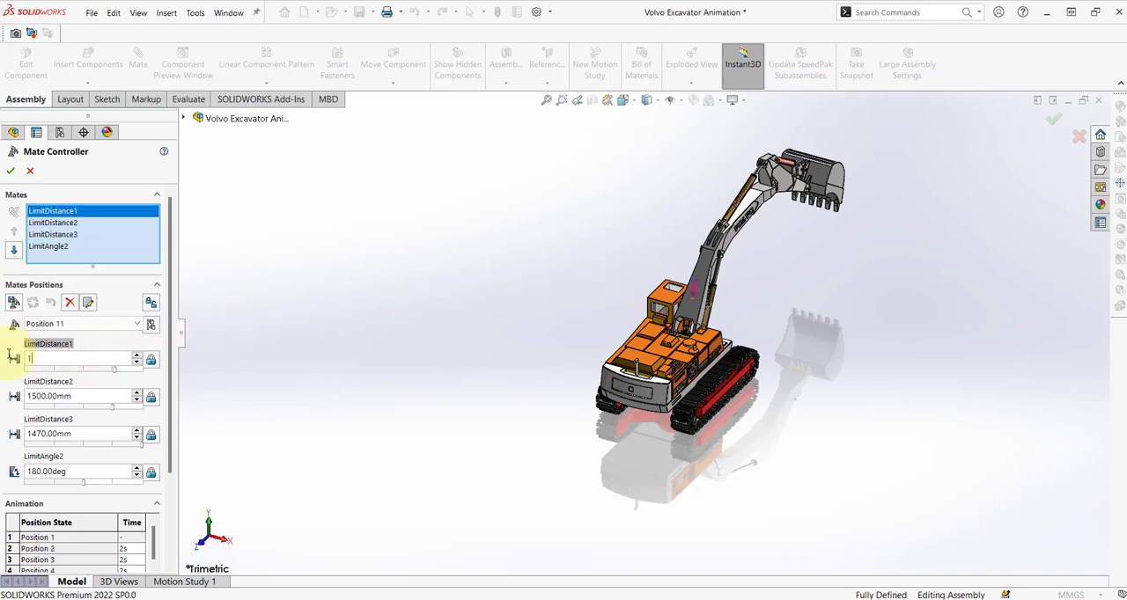
pyautogui.write('0')
pyautogui.press('Return')
pyautogui.press('Tab')
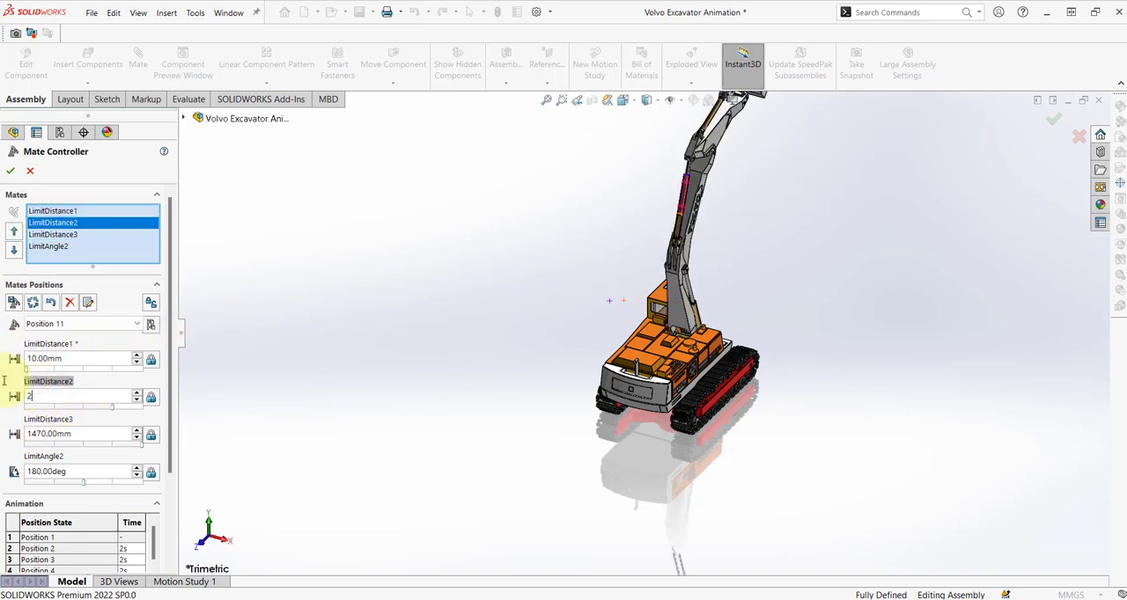
pyautogui.press('Return')
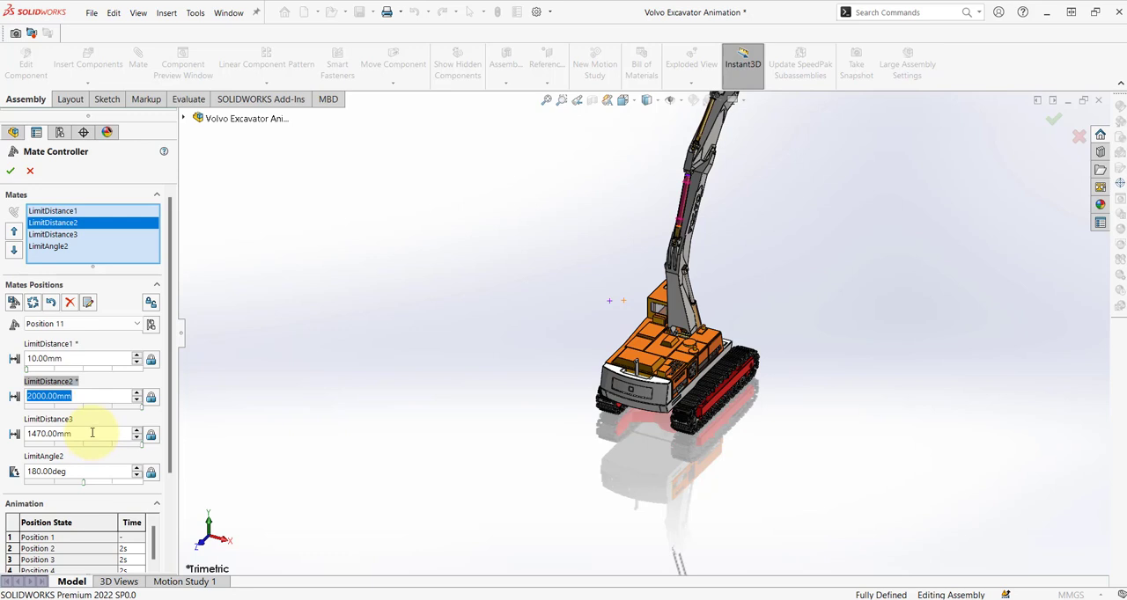
pyautogui.click(92, 433)
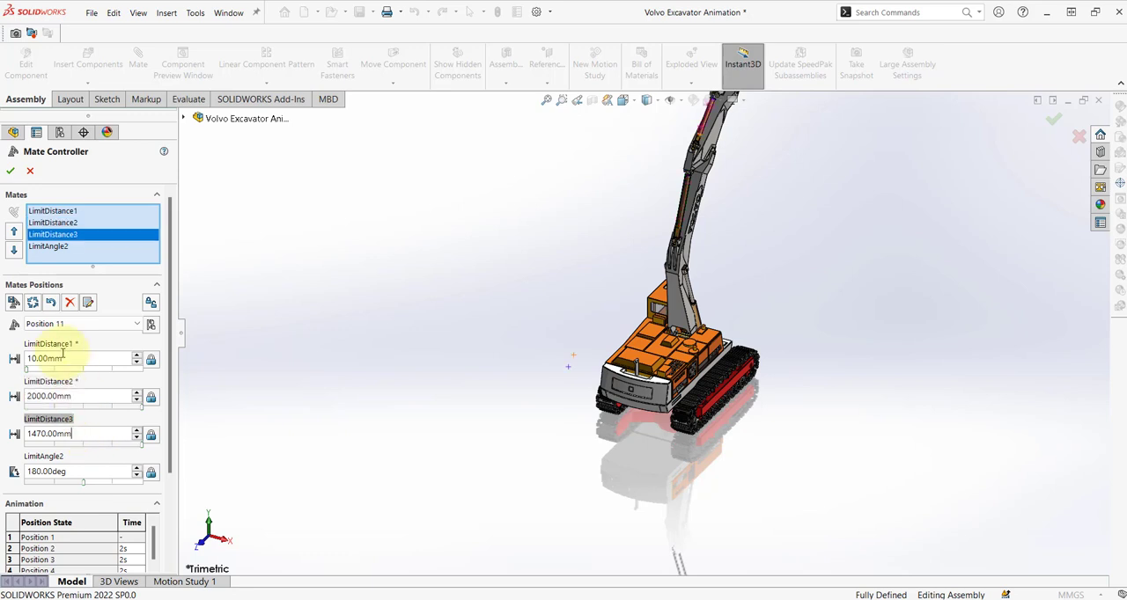
pyautogui.click(15, 303)
pyautogui.click(616, 289)
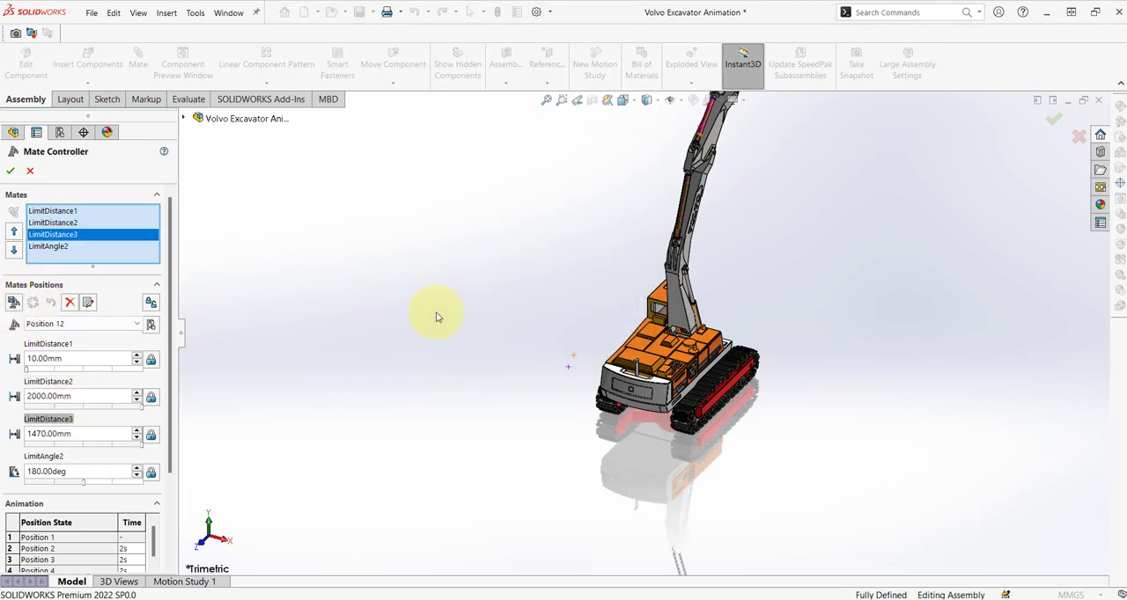
# Set LimitAngle2 to 90° and add this pose as a new position under the suggested name.
pyautogui.moveTo(79, 472); pyautogui.dragTo(2, 468)
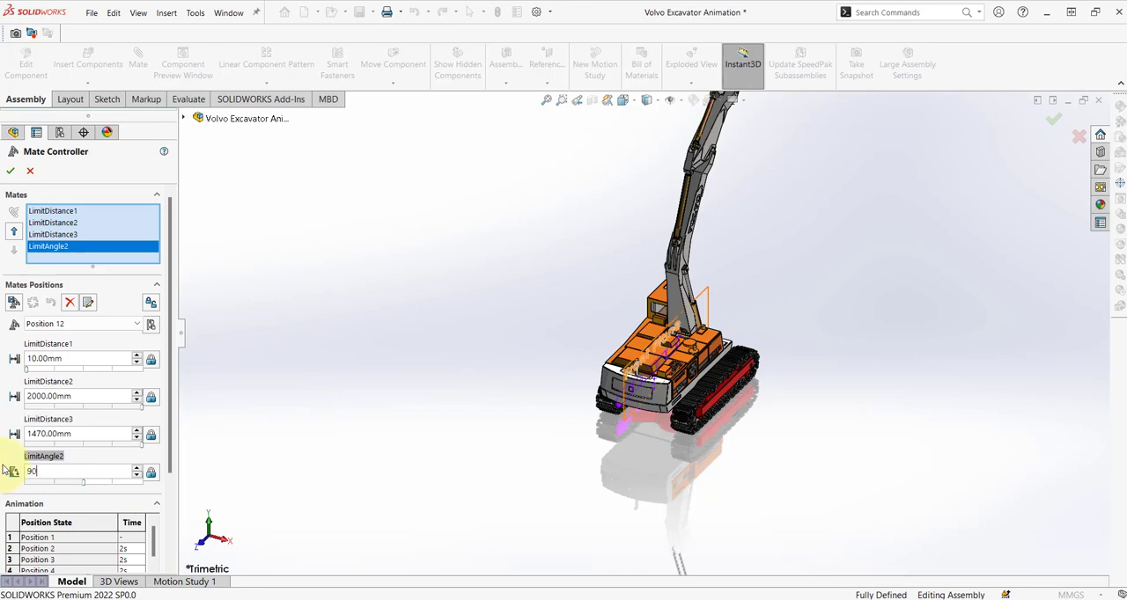
pyautogui.press('Return')
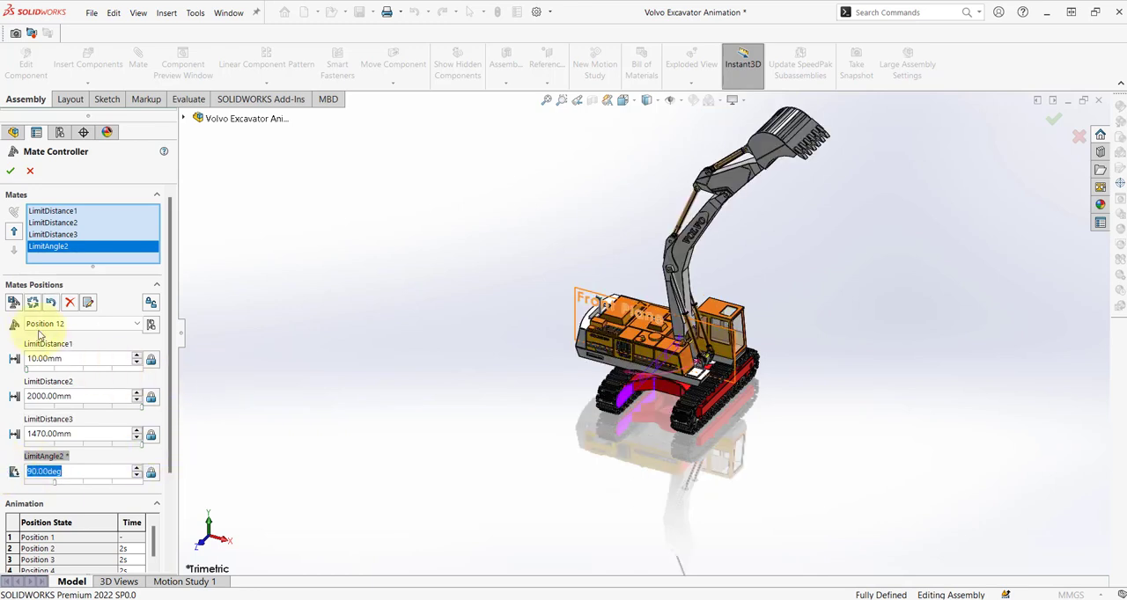
pyautogui.click(618, 296)
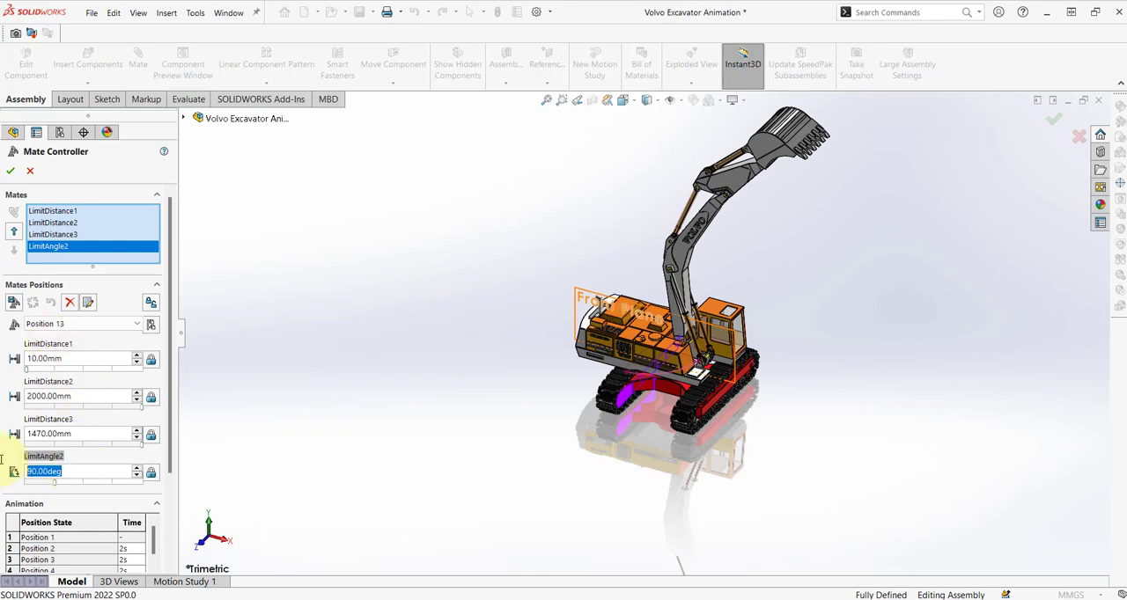
# Update the current position with LimitAngle2 at 0°, without adding another position.
pyautogui.write('0')
pyautogui.press('Return')
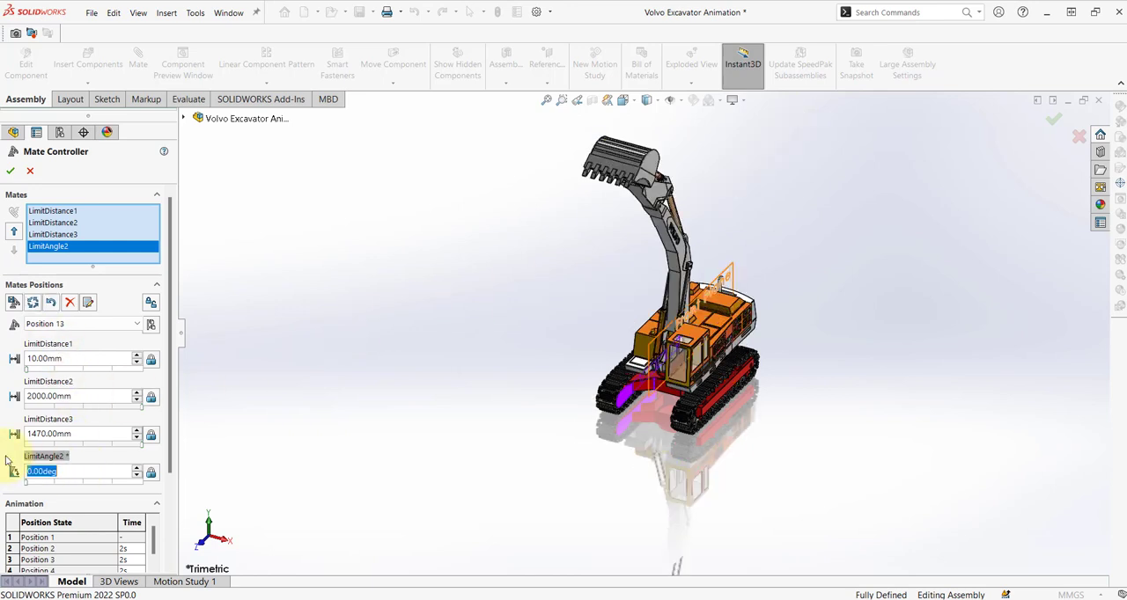
pyautogui.click(15, 303)
pyautogui.click(619, 308)
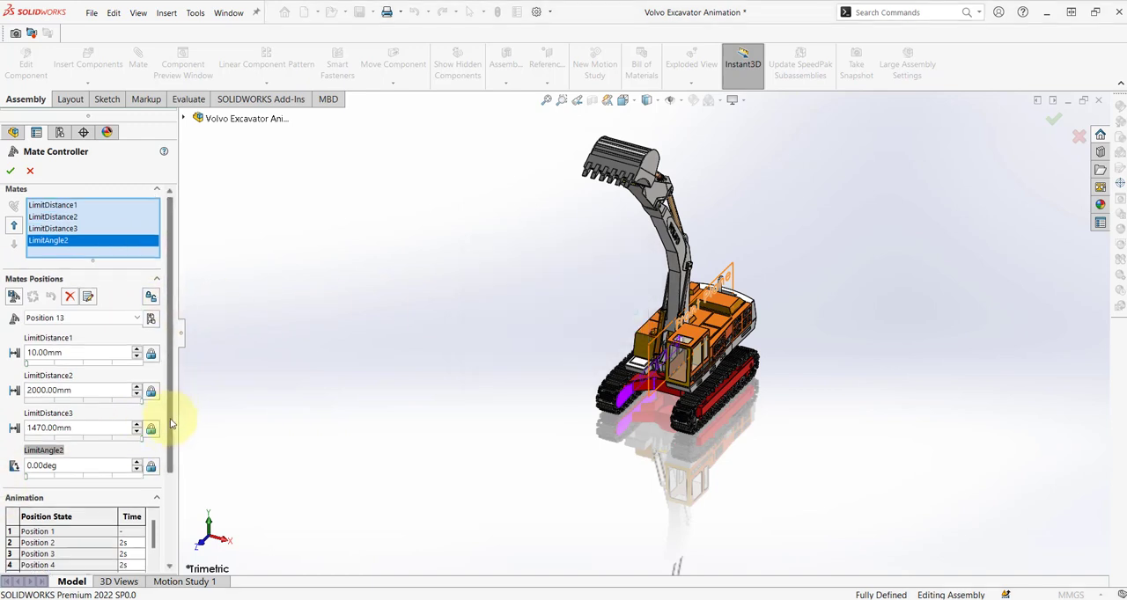
# Calculate the Mate Controller animation for all positions.
pyautogui.scroll(-3, 165, 444)
pyautogui.scroll(-3, 93, 453)
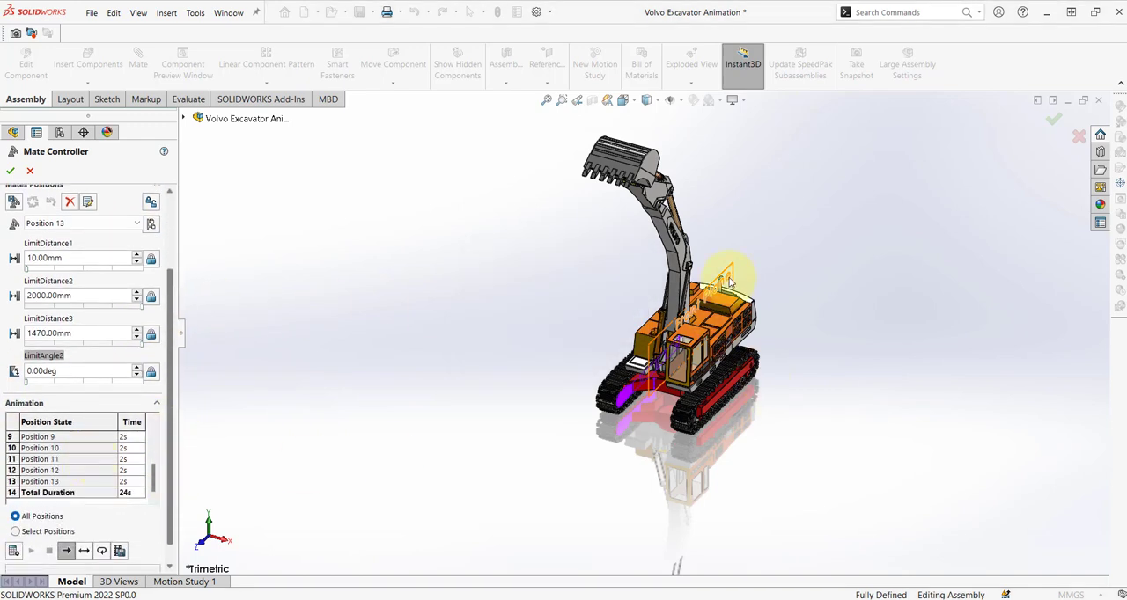
pyautogui.click(14, 551)
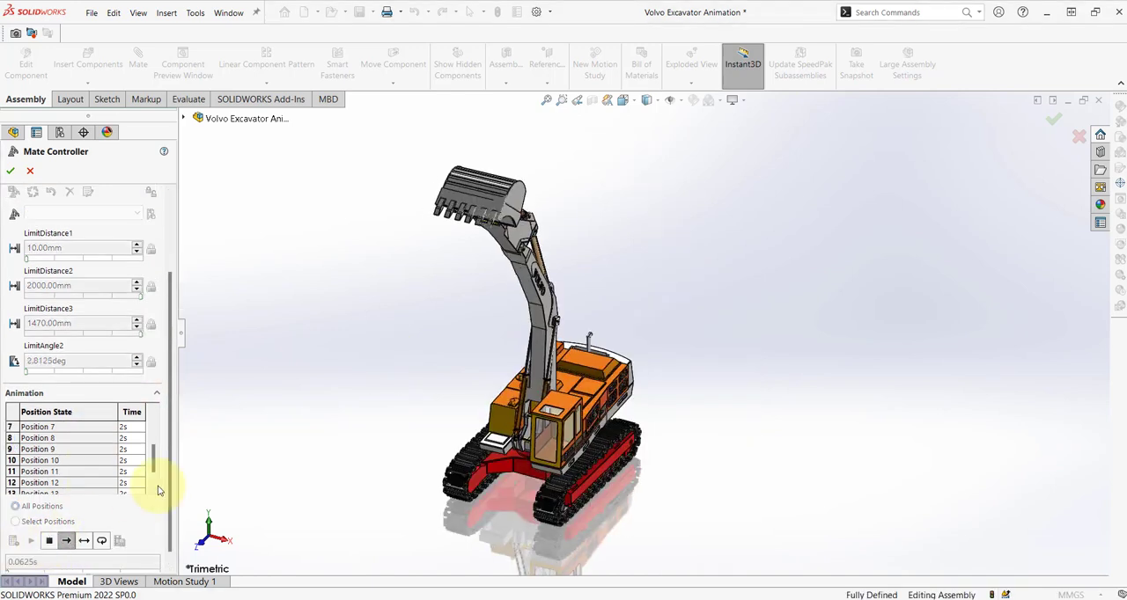